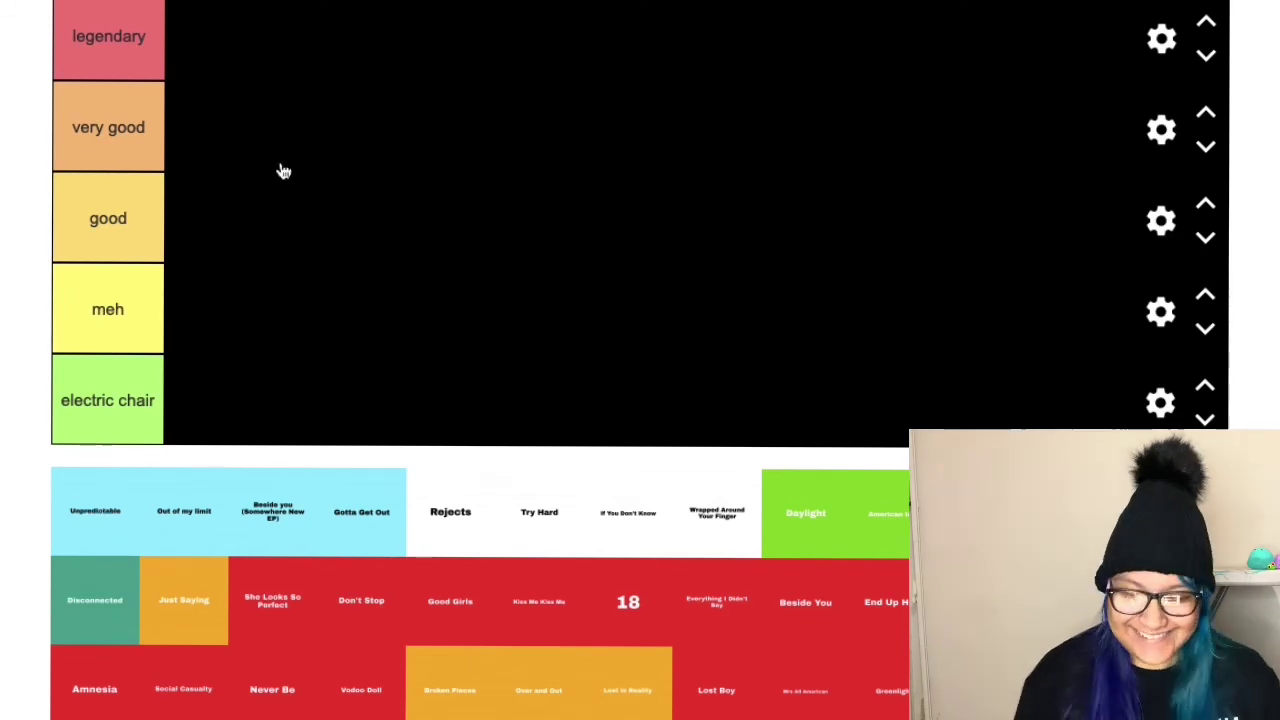
Rank Unpredictable and Beside you in good, and Out of my limit in legendary.
drag(283, 171, 214, 218)
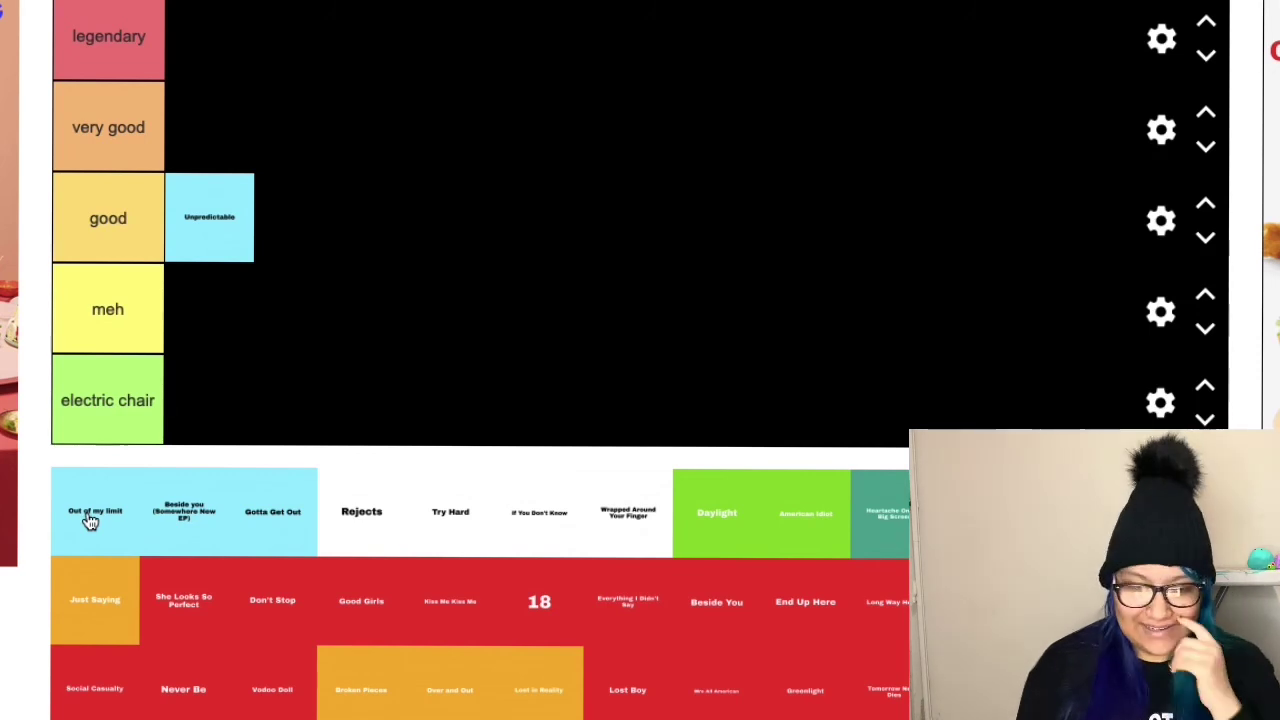
drag(93, 513, 203, 36)
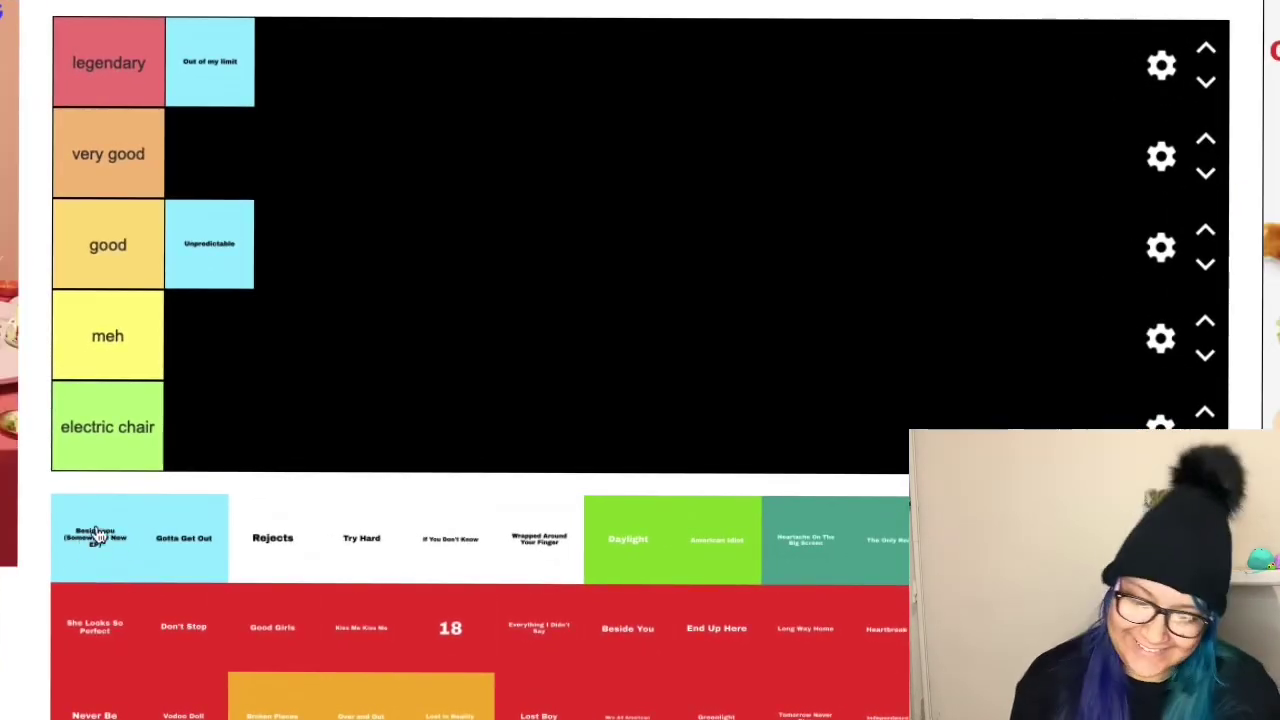
drag(100, 540, 315, 249)
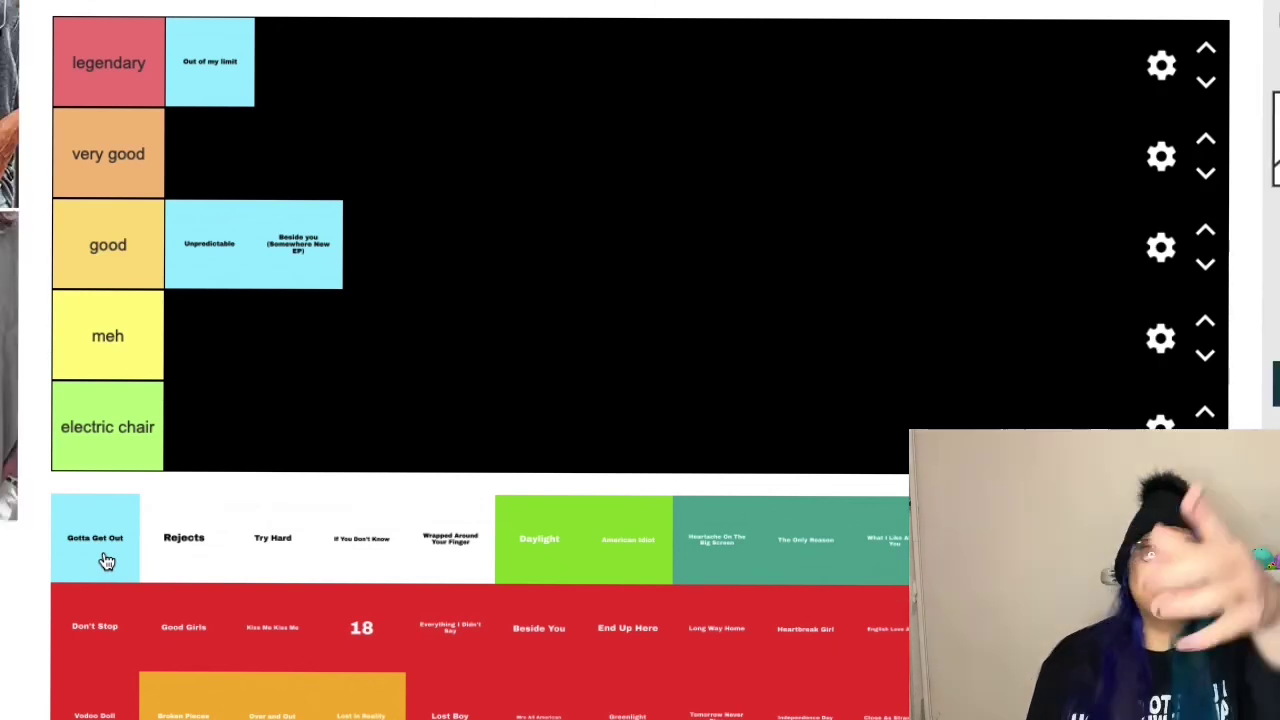
Add Gotta Get Out, Rejects, Try Hard and If You Don't Know to legendary.
drag(95, 548, 300, 78)
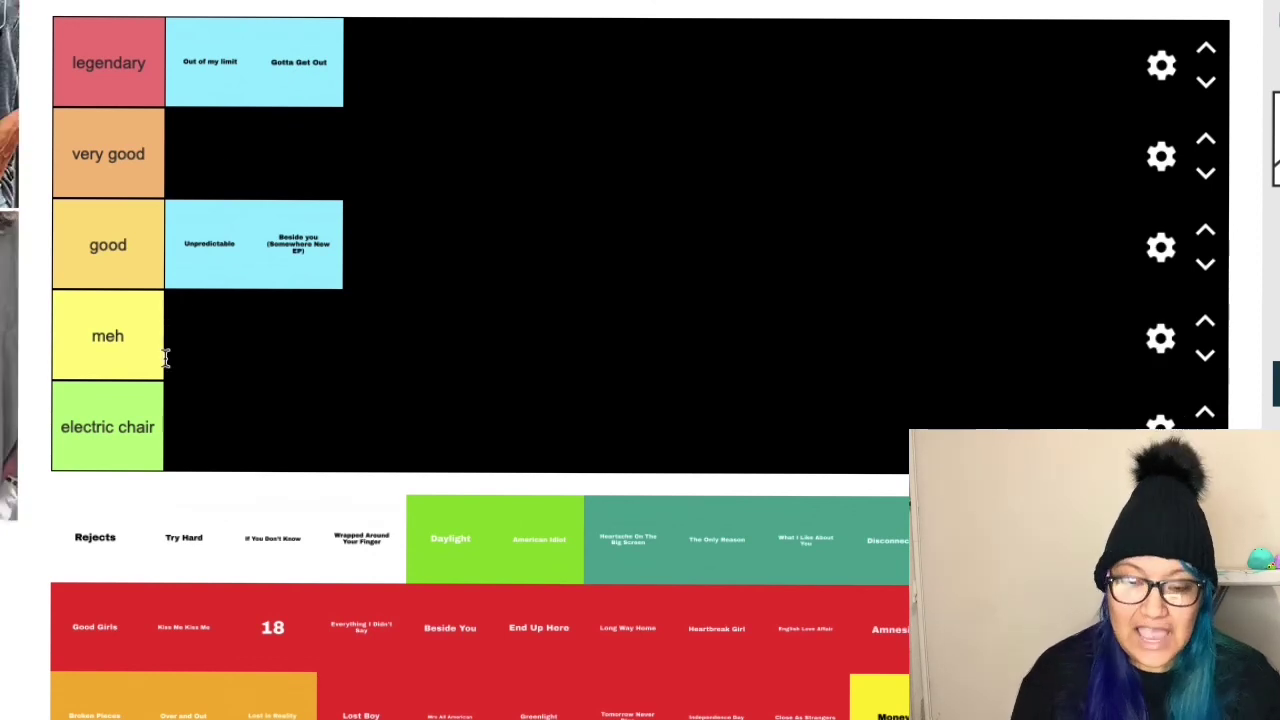
drag(77, 537, 370, 60)
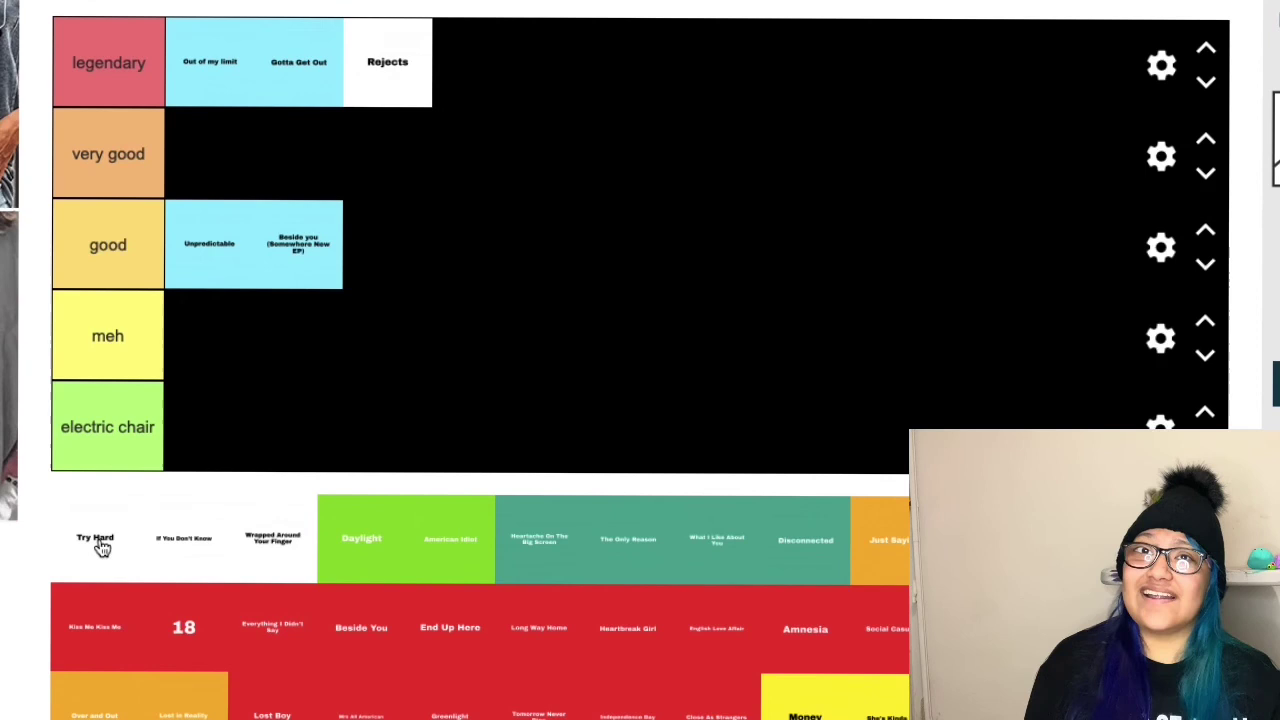
drag(97, 542, 486, 68)
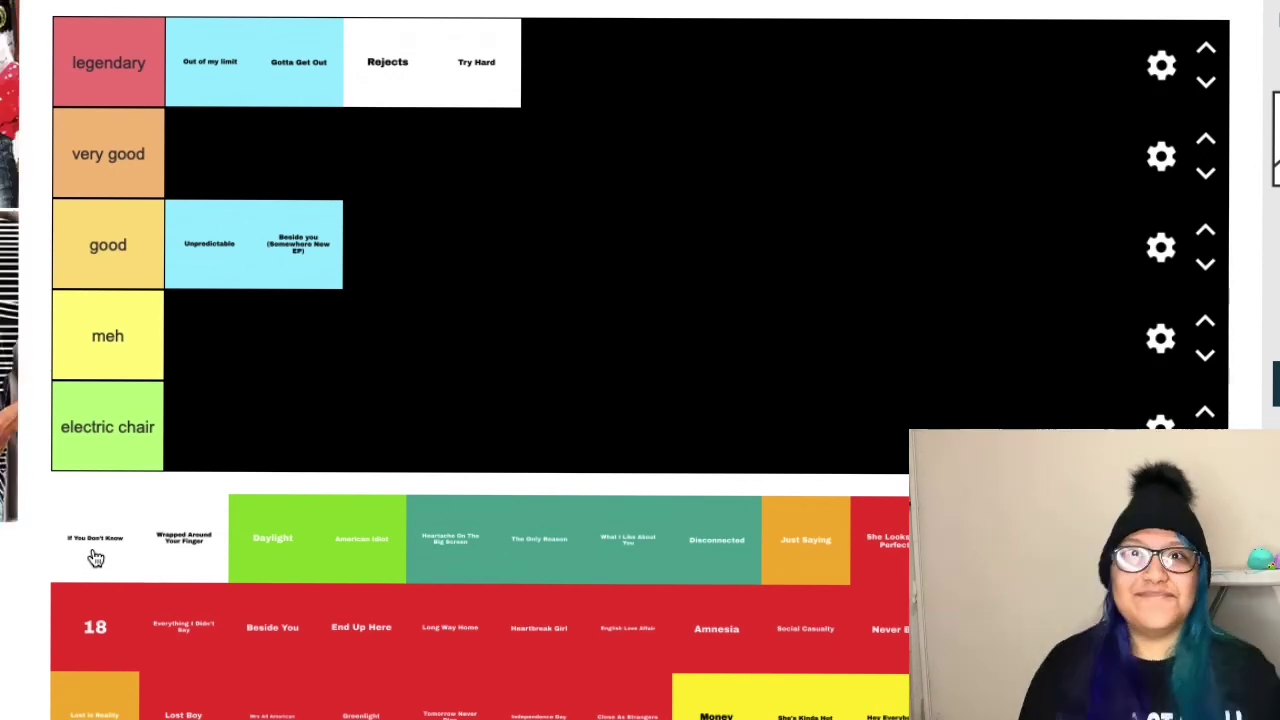
drag(94, 557, 563, 88)
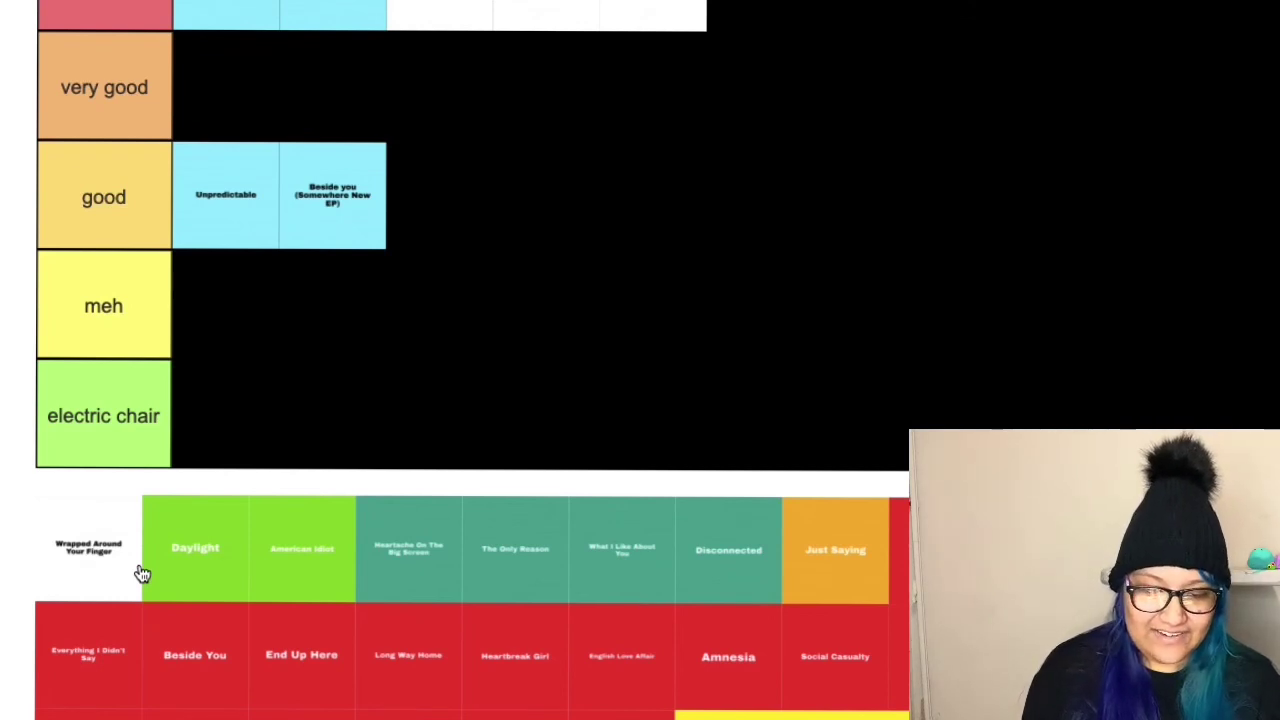
Rank Wrapped Around Your Finger very good, Daylight and Heartache meh, and American Idiot and The Only Reason legendary.
drag(142, 573, 276, 148)
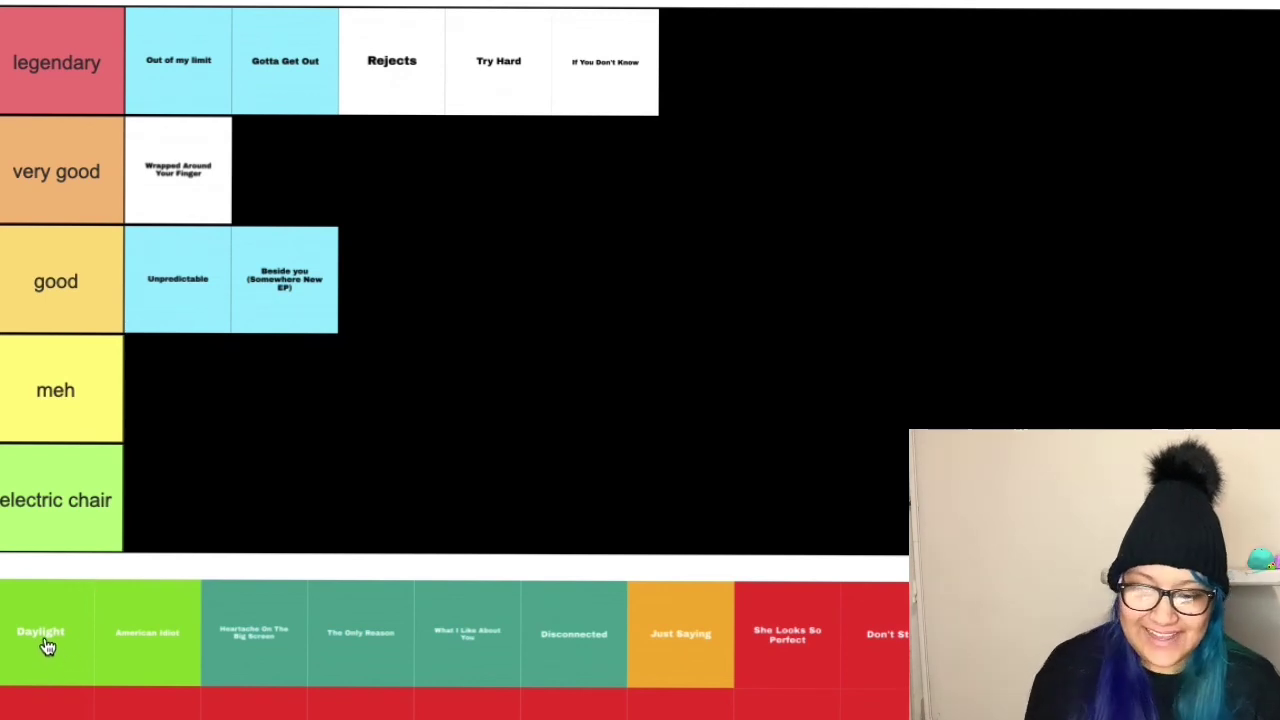
drag(46, 647, 208, 394)
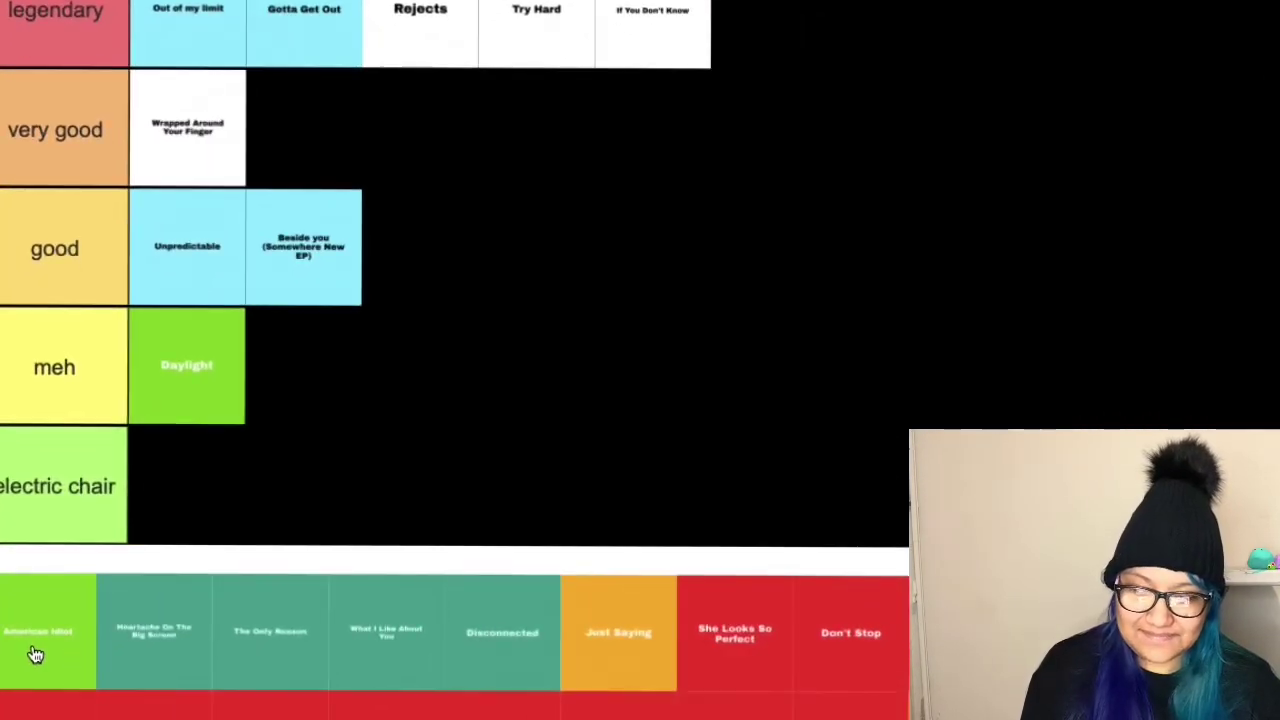
drag(35, 655, 813, 58)
drag(856, 18, 856, 18)
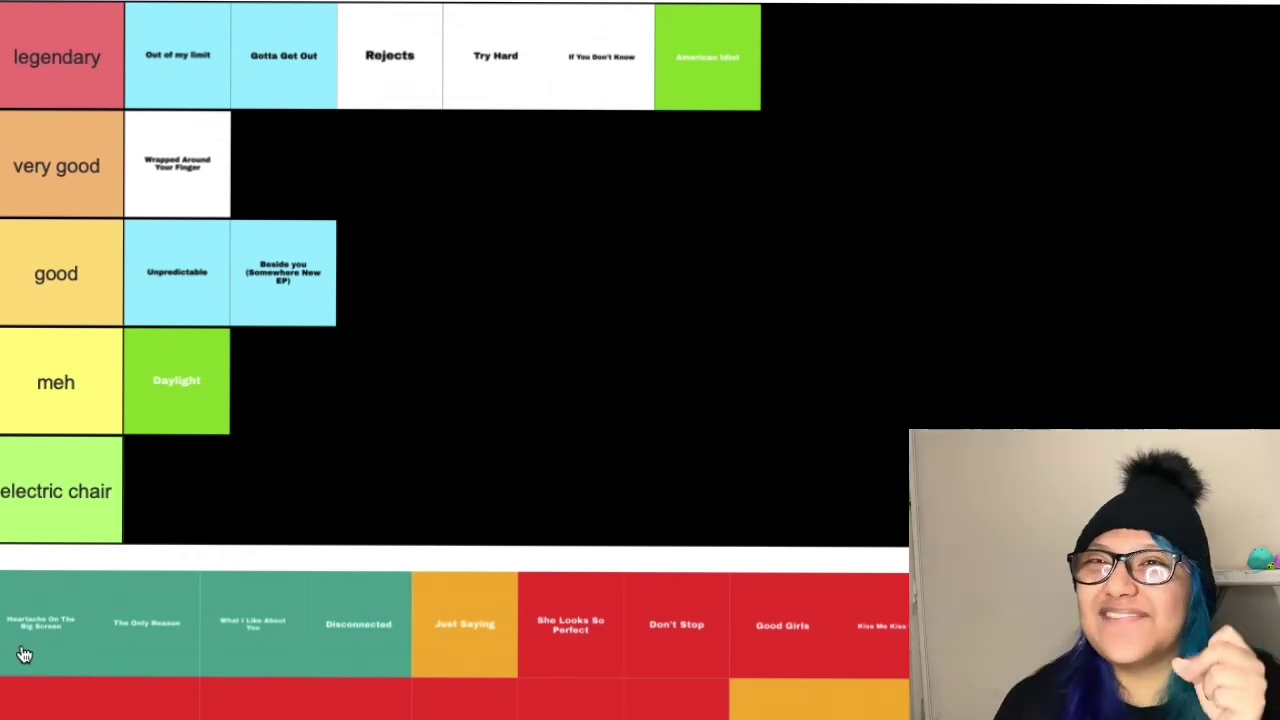
drag(31, 648, 289, 392)
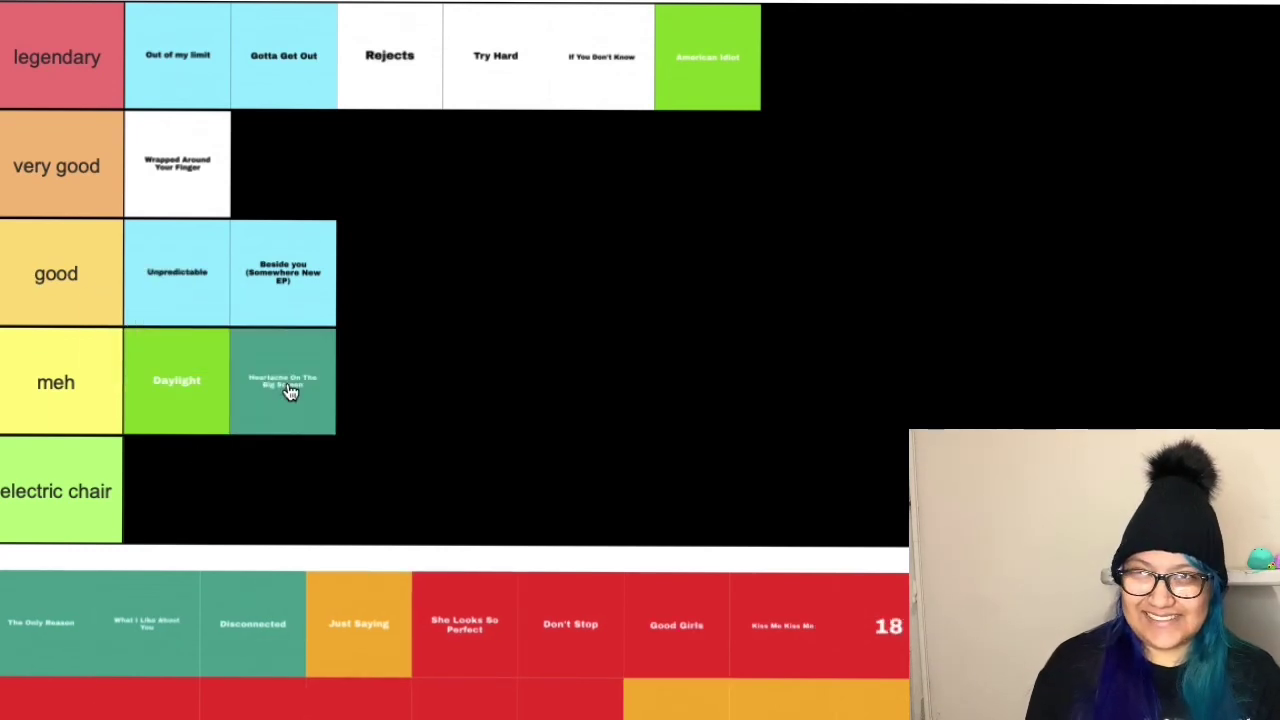
drag(47, 638, 830, 100)
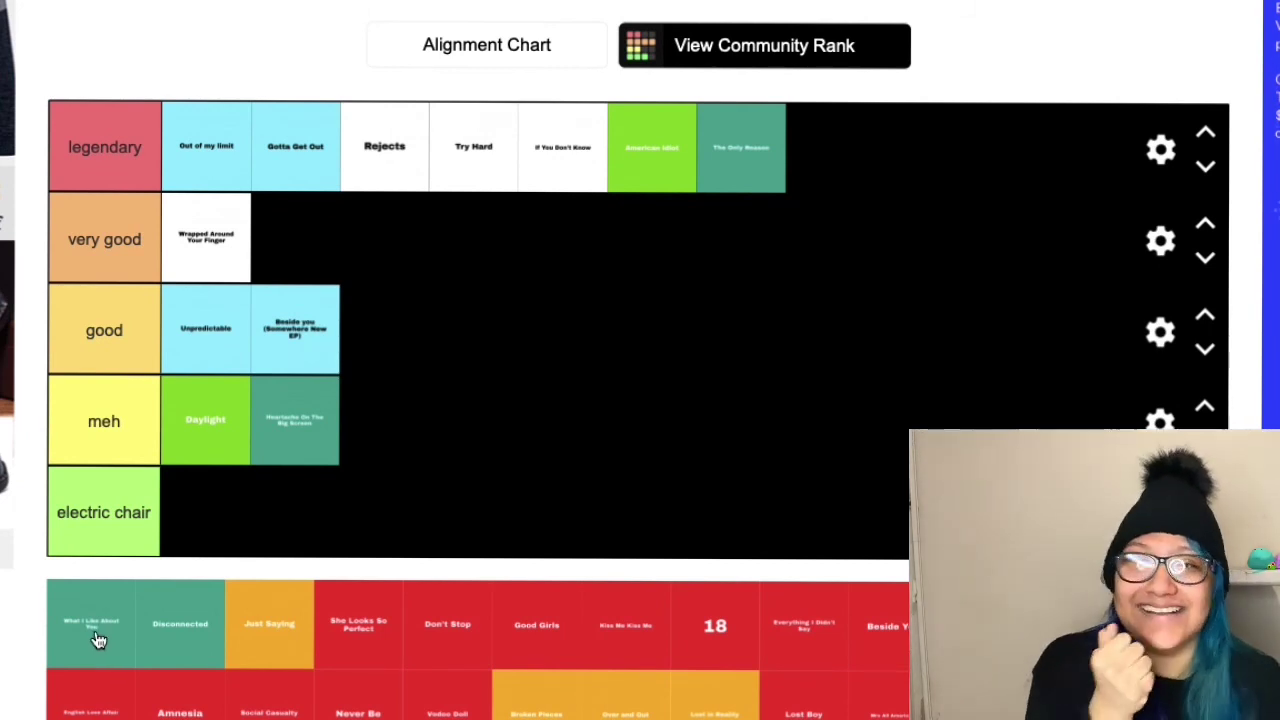
Move What I Like About You into very good and Disconnected to the end of legendary.
drag(106, 637, 314, 247)
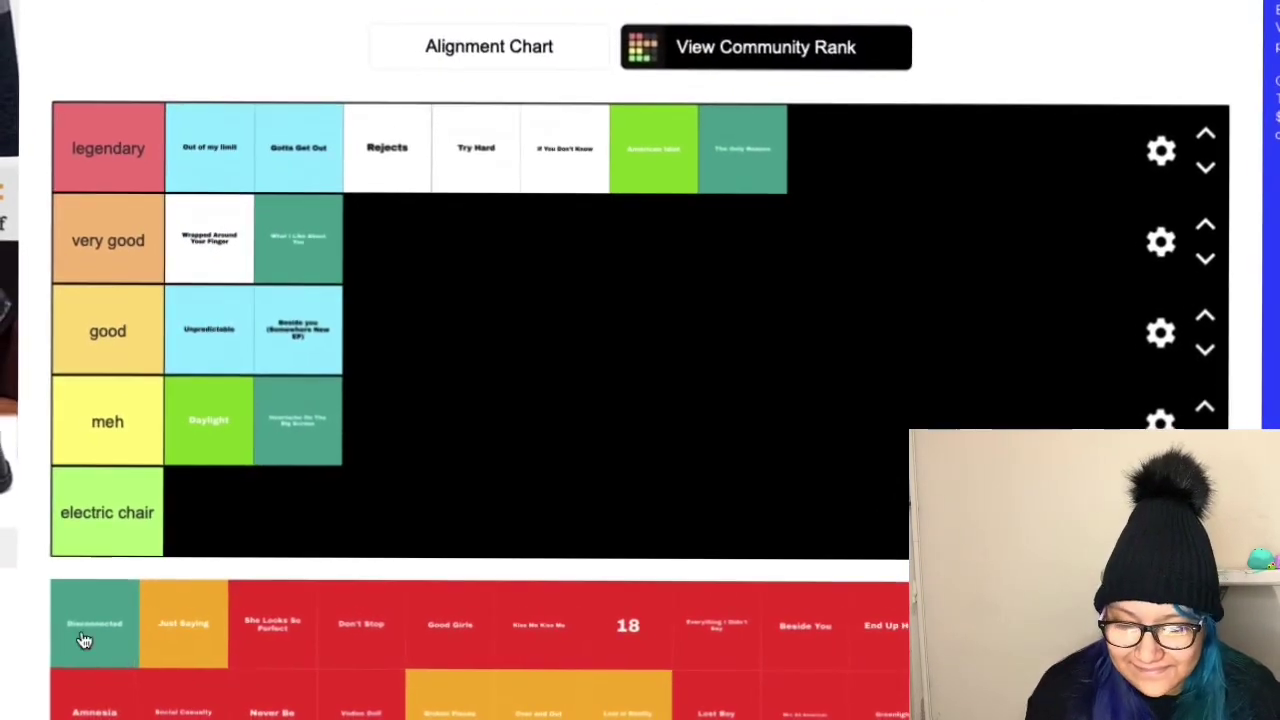
drag(91, 635, 830, 158)
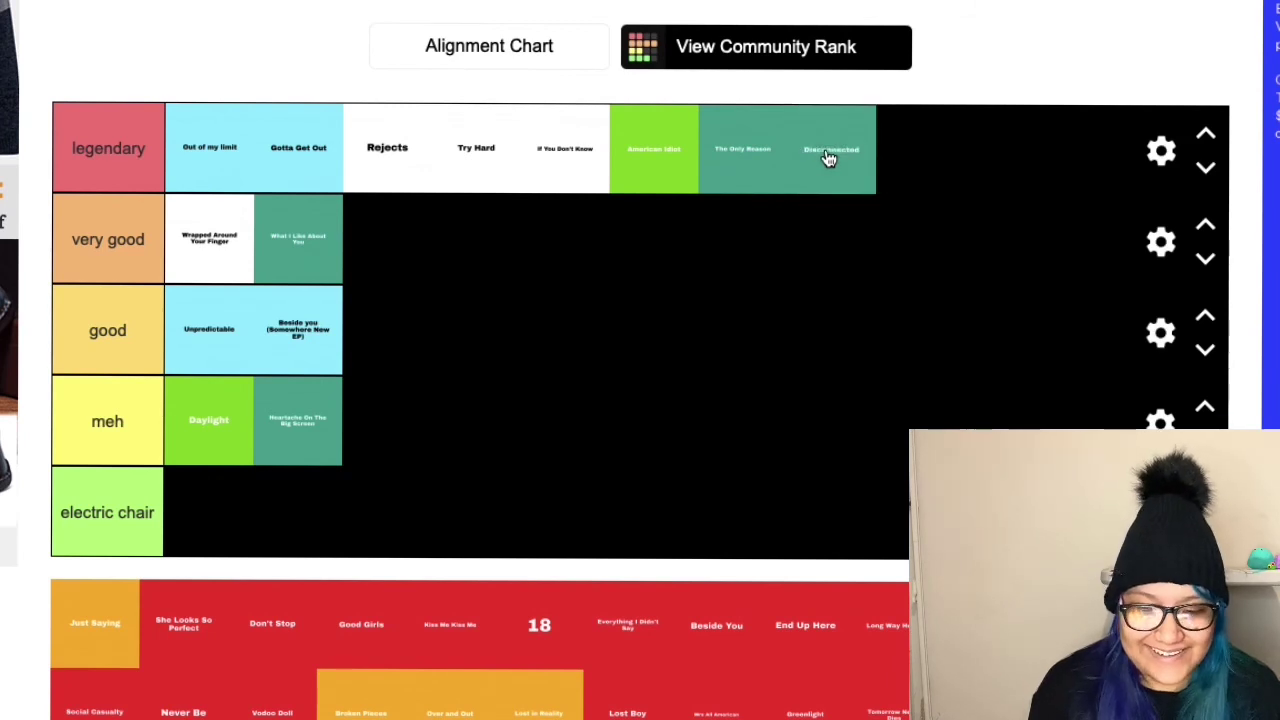
scroll(203, 310, up, 1)
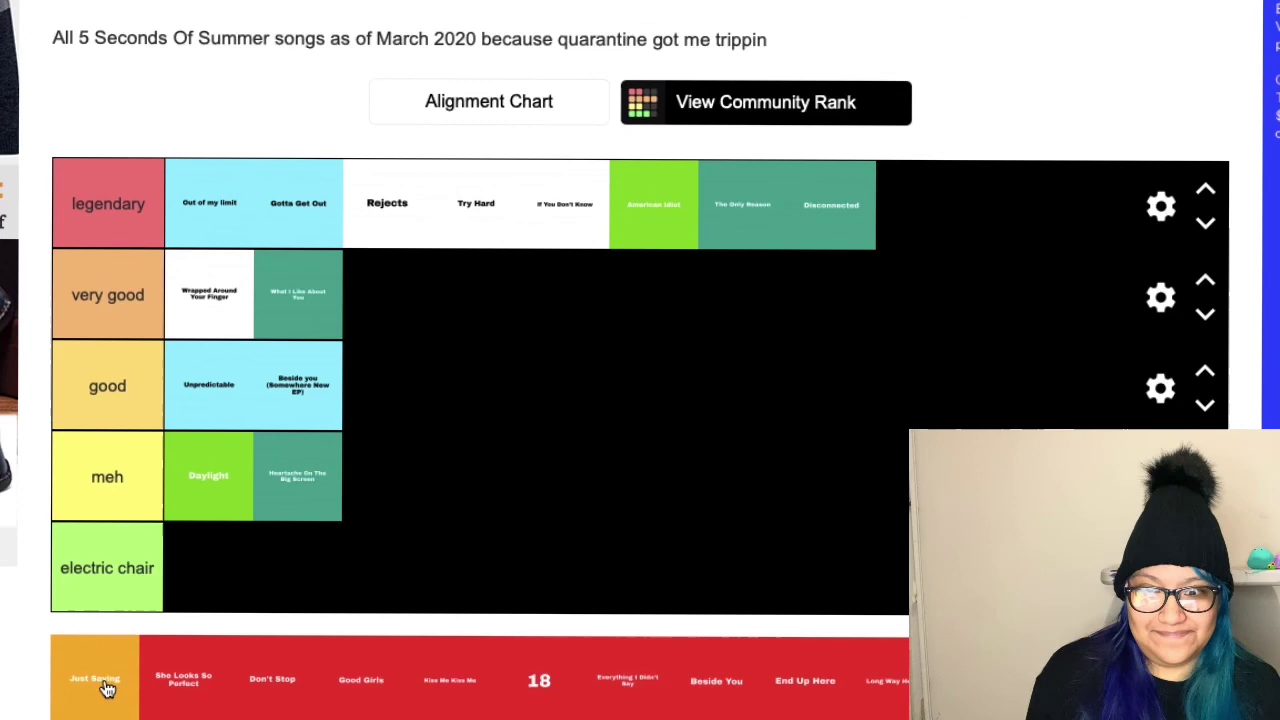
Rank Just Saying and 18 very good, She Looks So Perfect electric chair, Don't Stop and Good Girls legendary, Kiss Me Kiss Me good.
drag(107, 688, 410, 305)
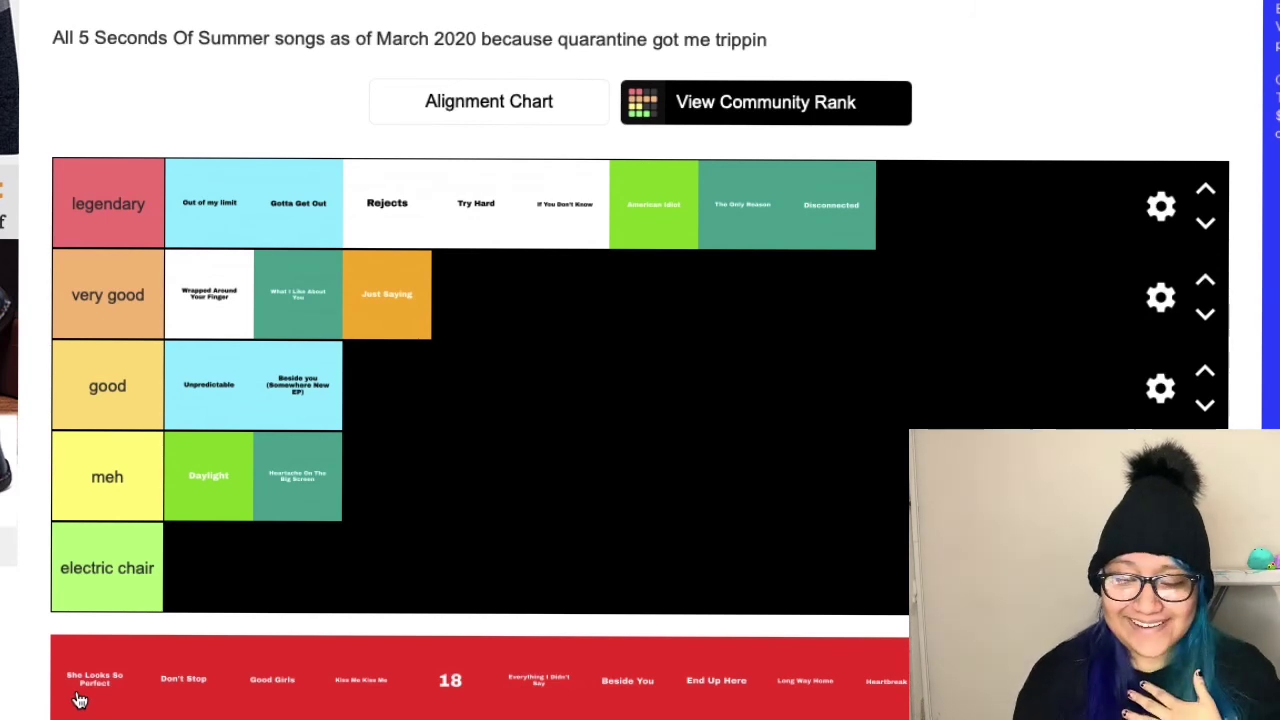
drag(80, 700, 190, 596)
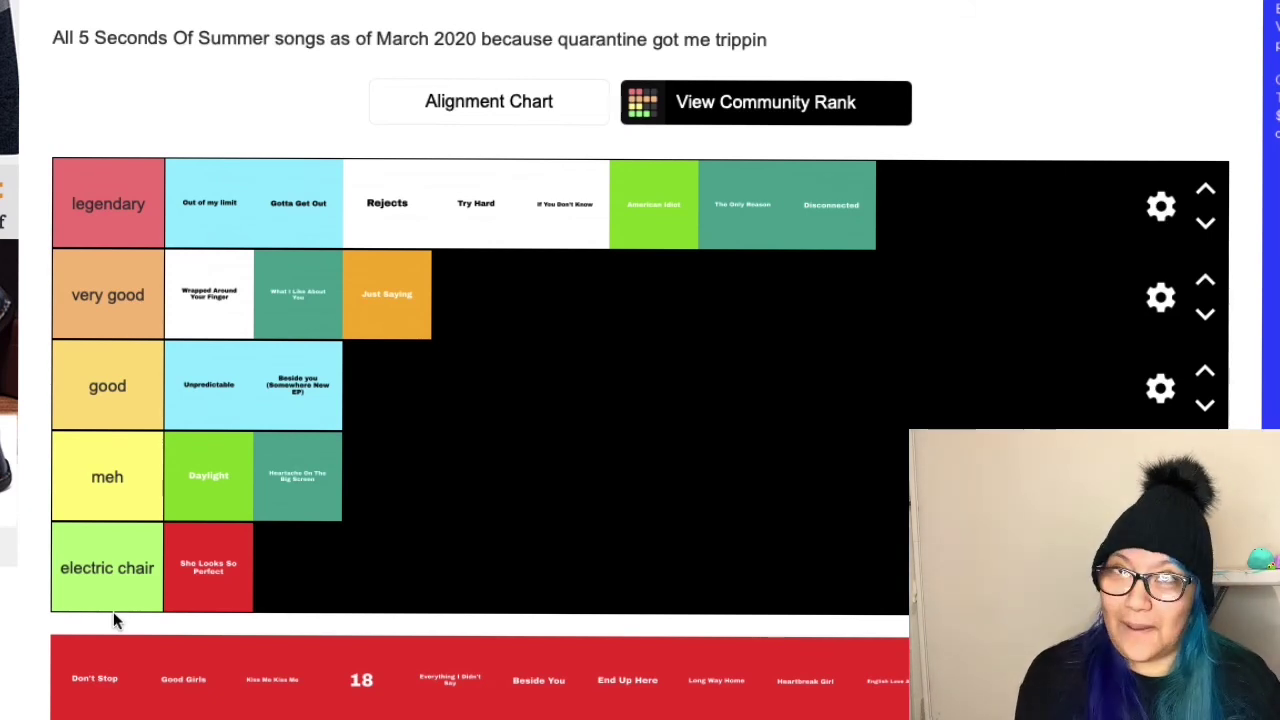
drag(88, 678, 910, 208)
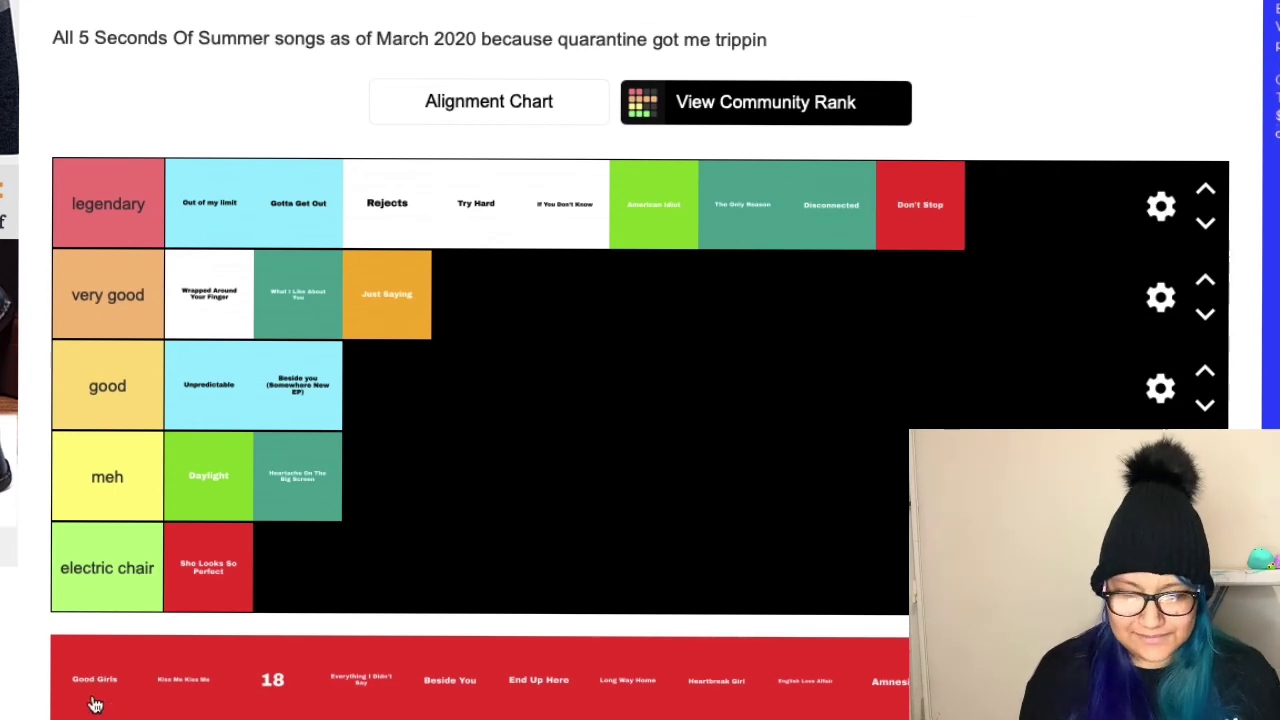
drag(89, 697, 1010, 205)
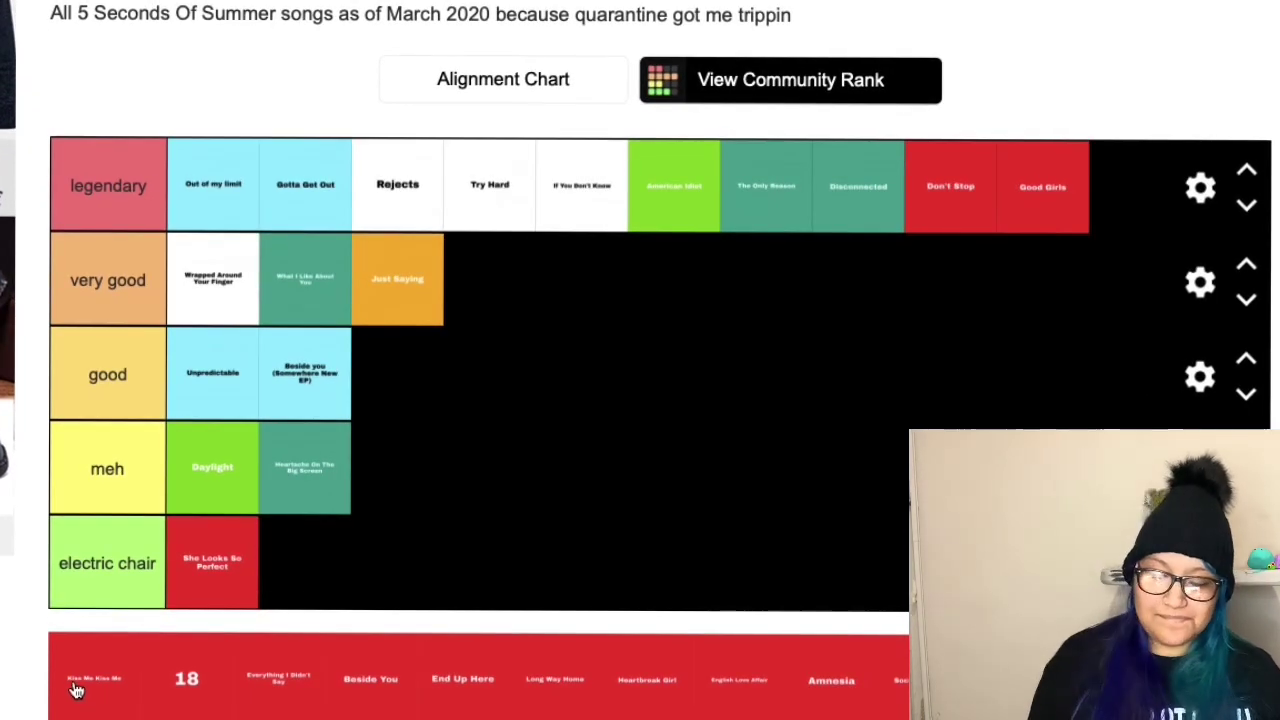
drag(78, 683, 399, 412)
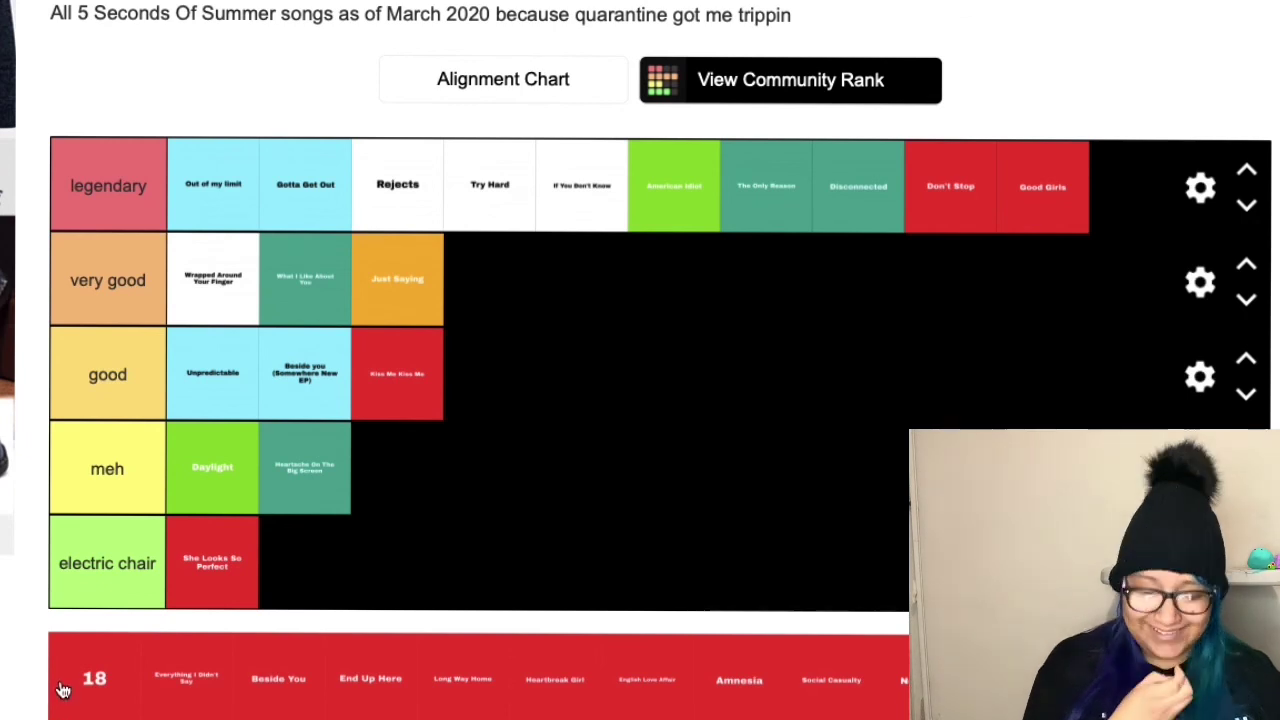
drag(82, 688, 503, 294)
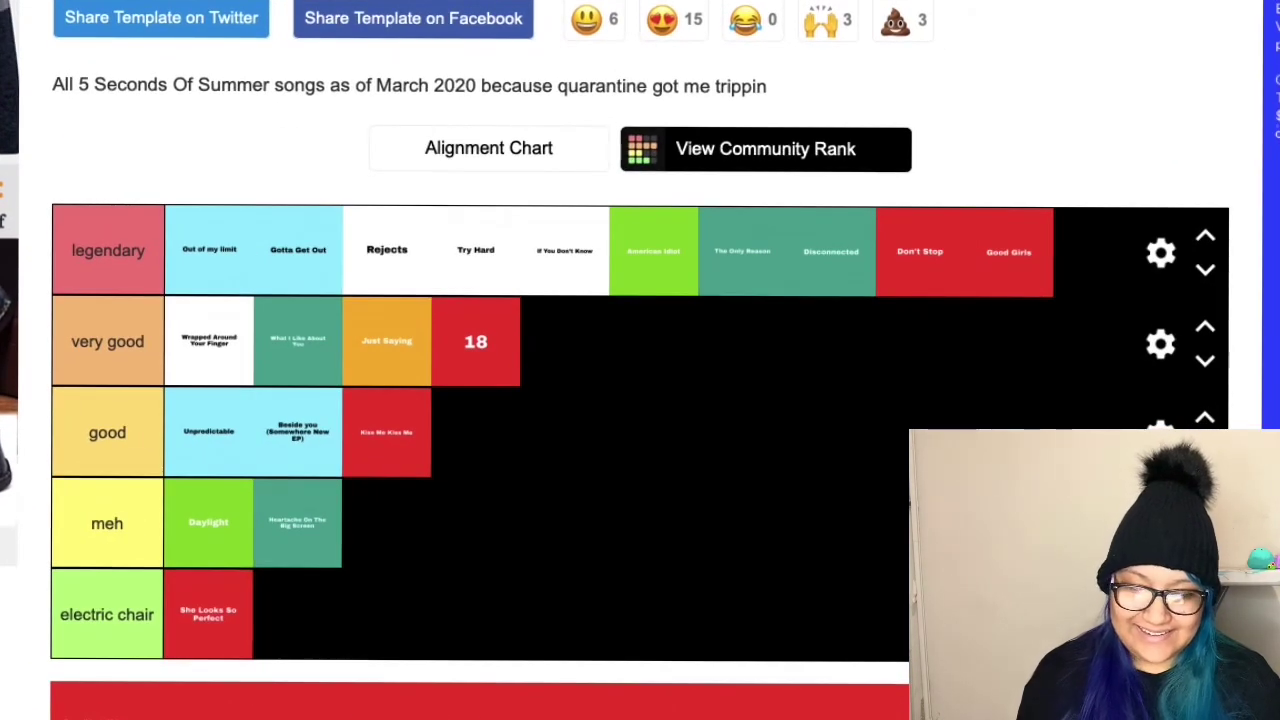
Rank Everything I Didn't Say meh, End Up Here and Long Way Home good, and Heartbreak Girl legendary.
drag(100, 700, 380, 529)
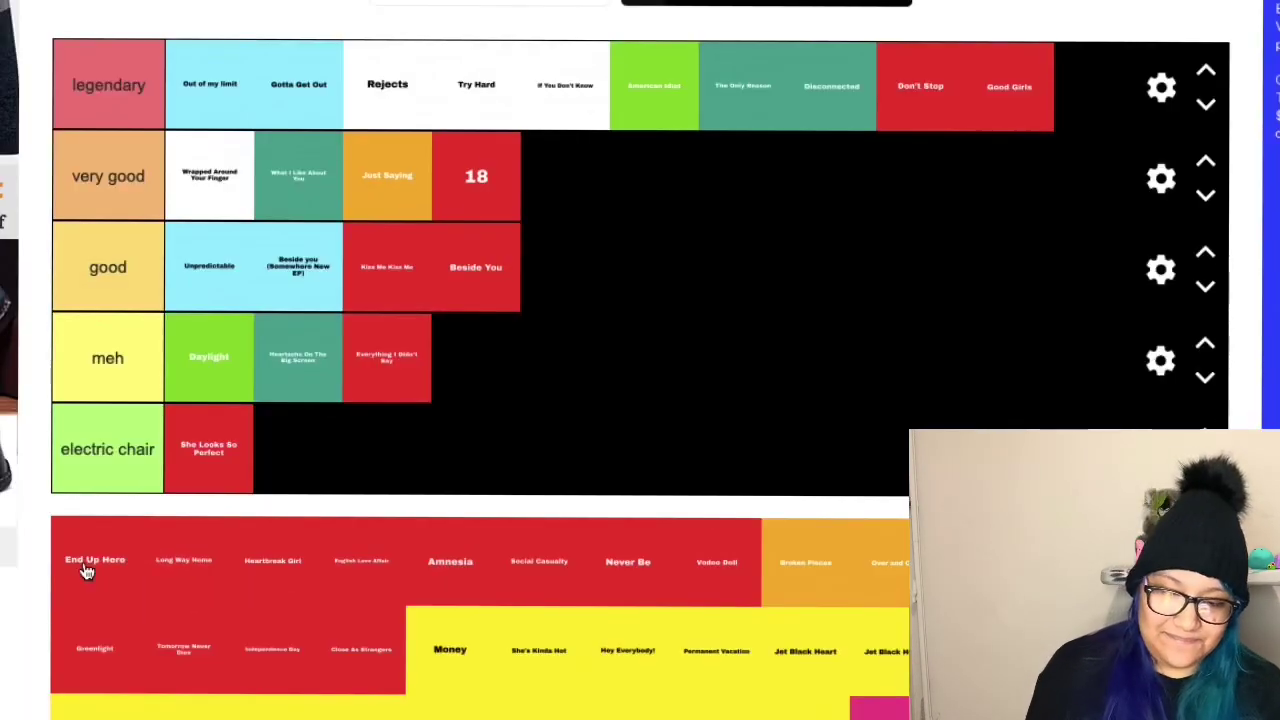
drag(88, 570, 571, 286)
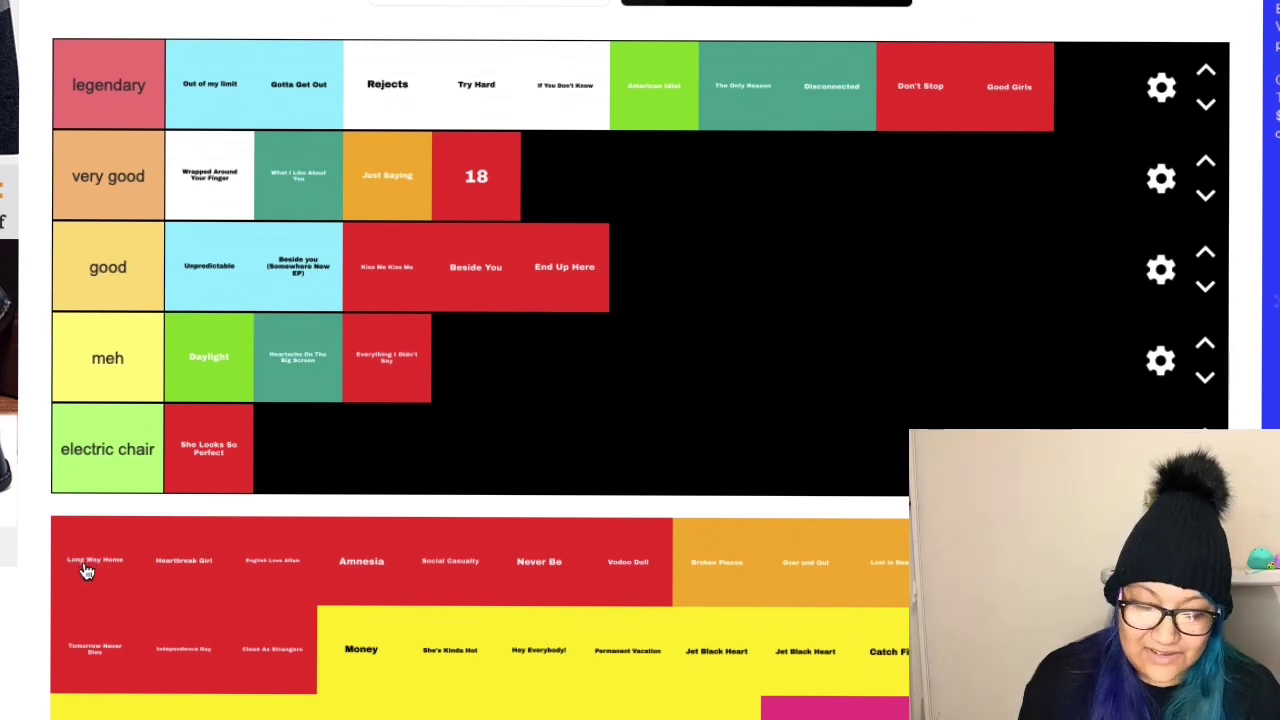
drag(88, 570, 650, 282)
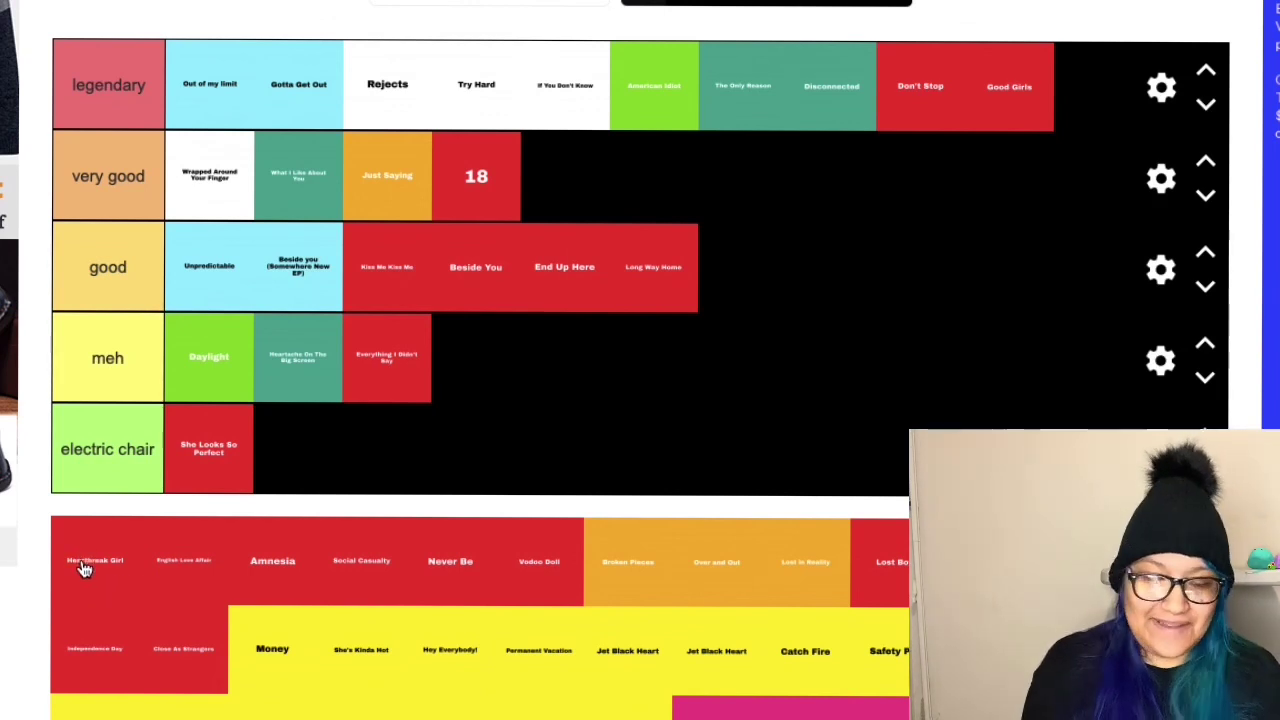
drag(86, 577, 1090, 102)
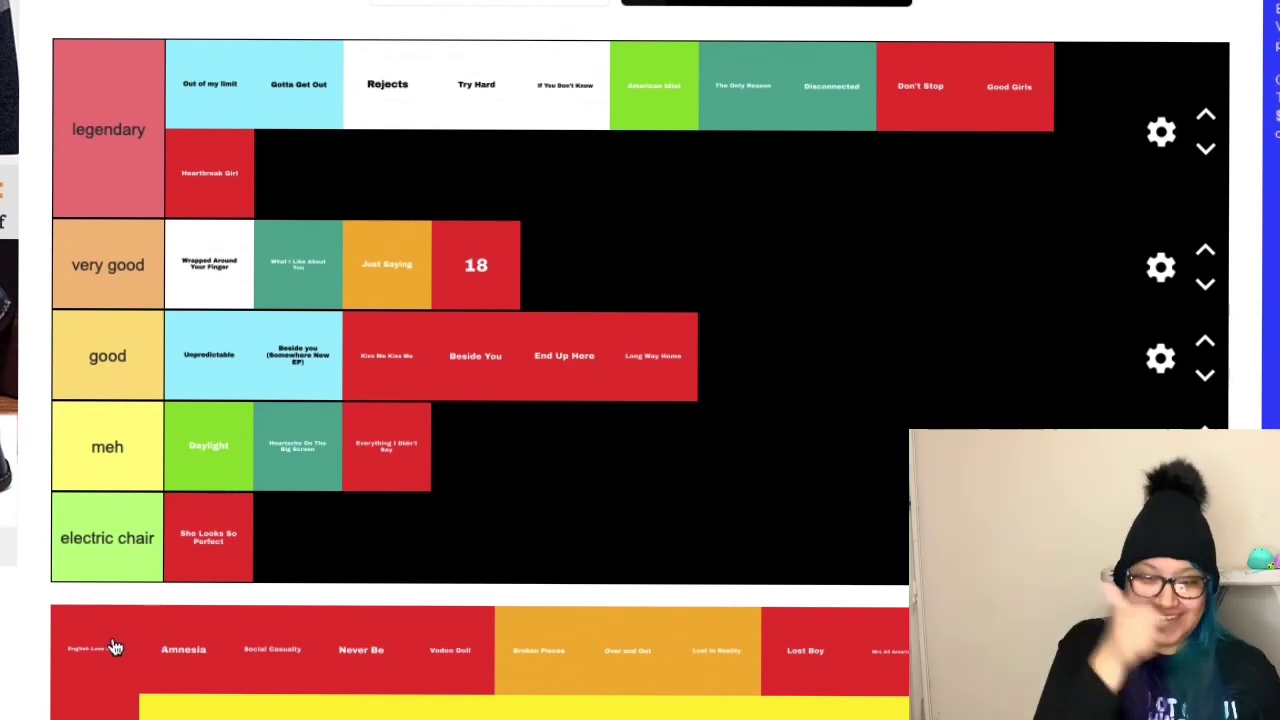
Rank English Love Affair, Vodoo Doll, Over and Out, Lost in Reality legendary; Social Casualty, Broken Pieces very good; Amnesia good; Never Be meh.
drag(117, 648, 312, 170)
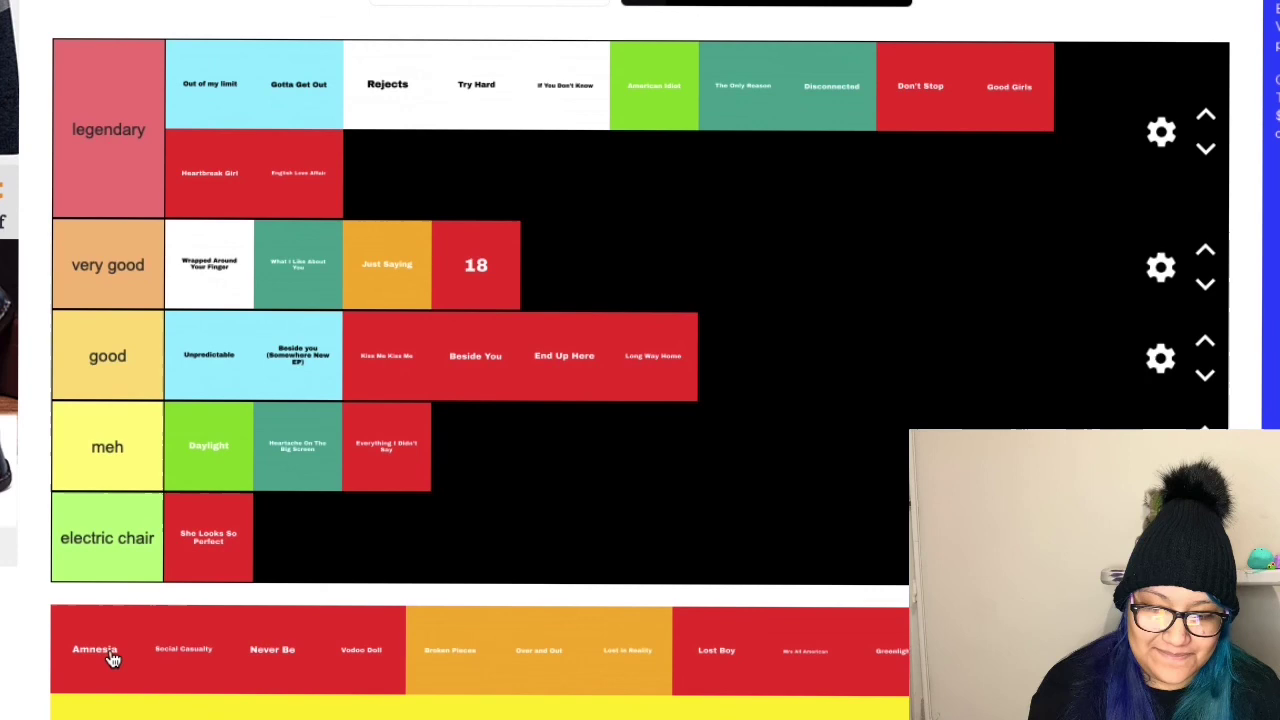
drag(94, 657, 748, 366)
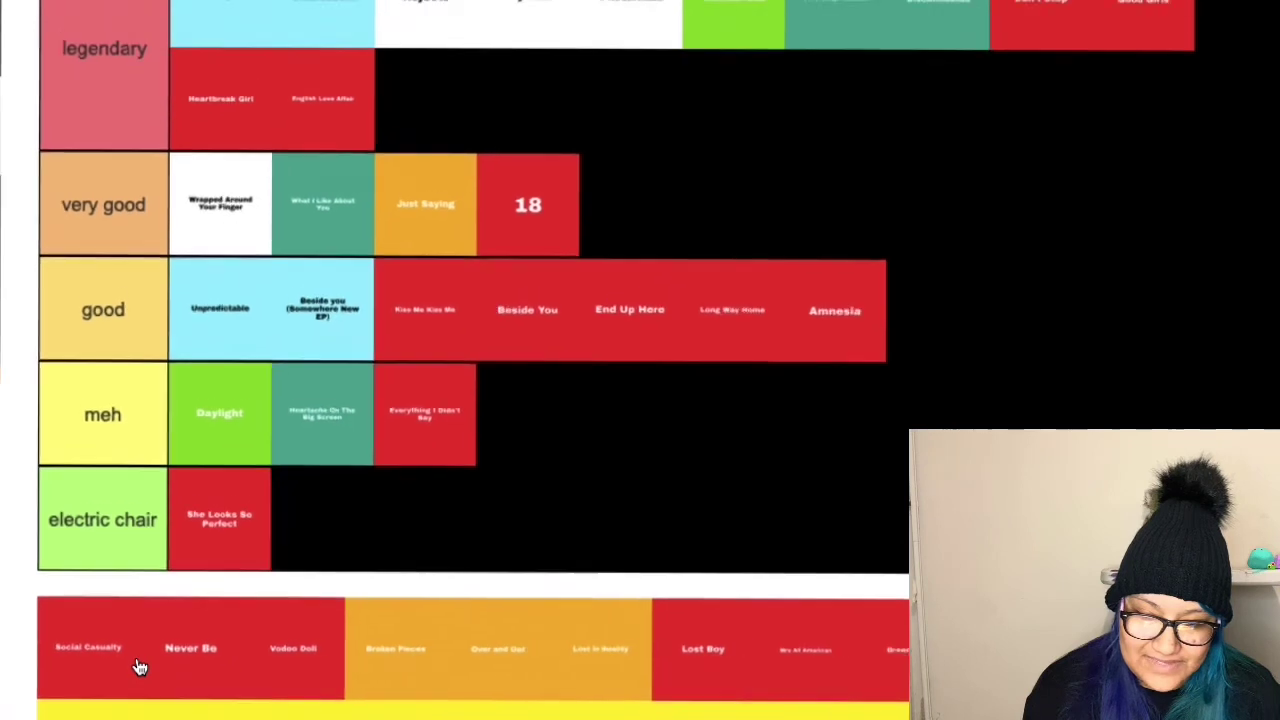
drag(88, 663, 606, 275)
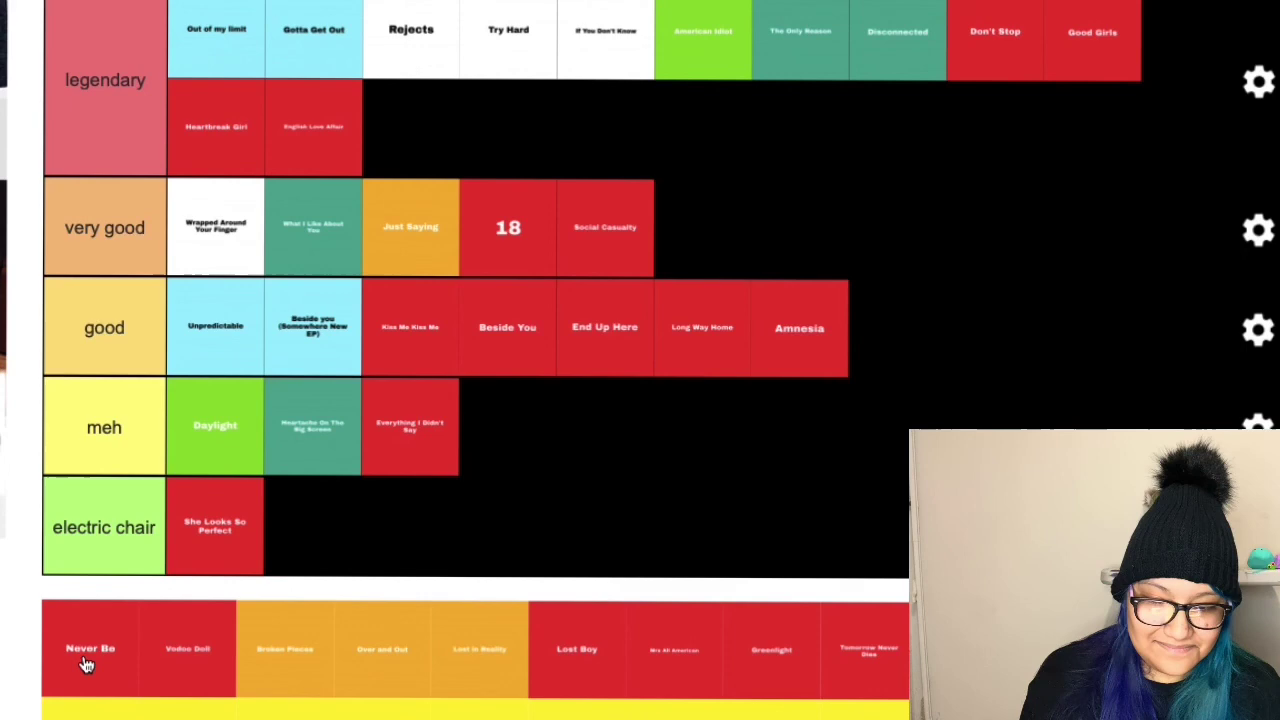
drag(86, 664, 489, 473)
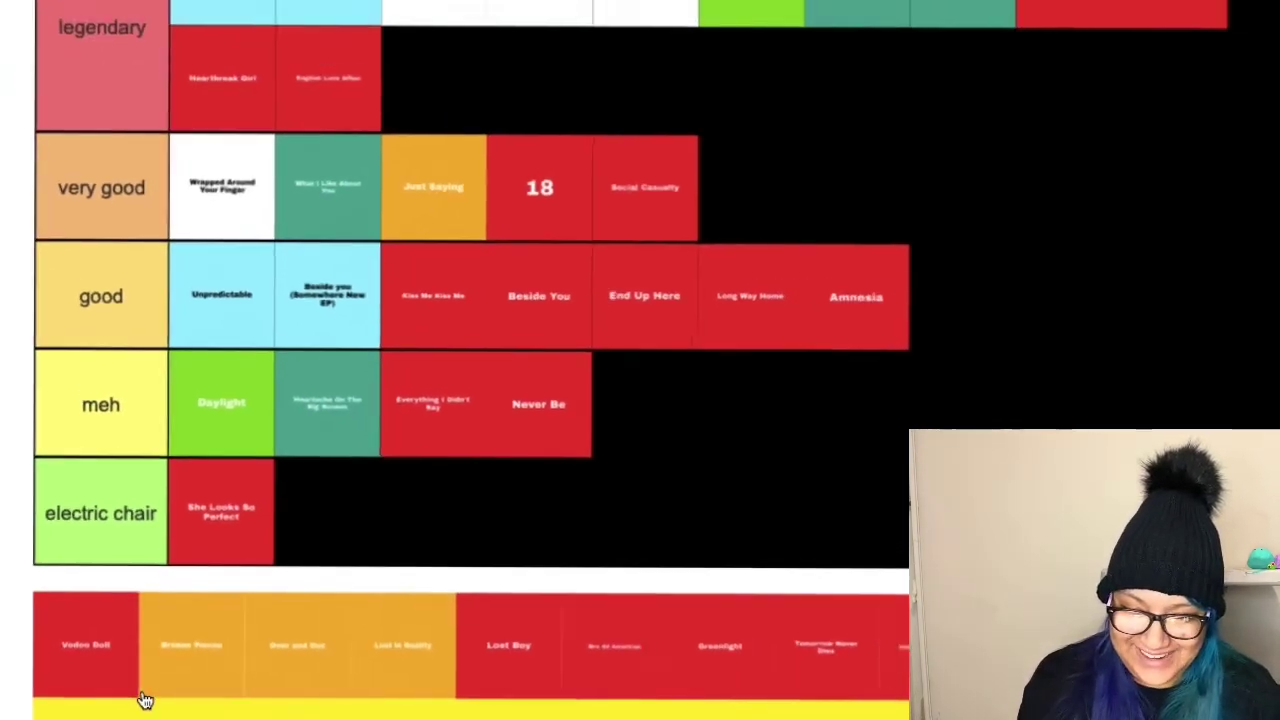
drag(77, 676, 438, 175)
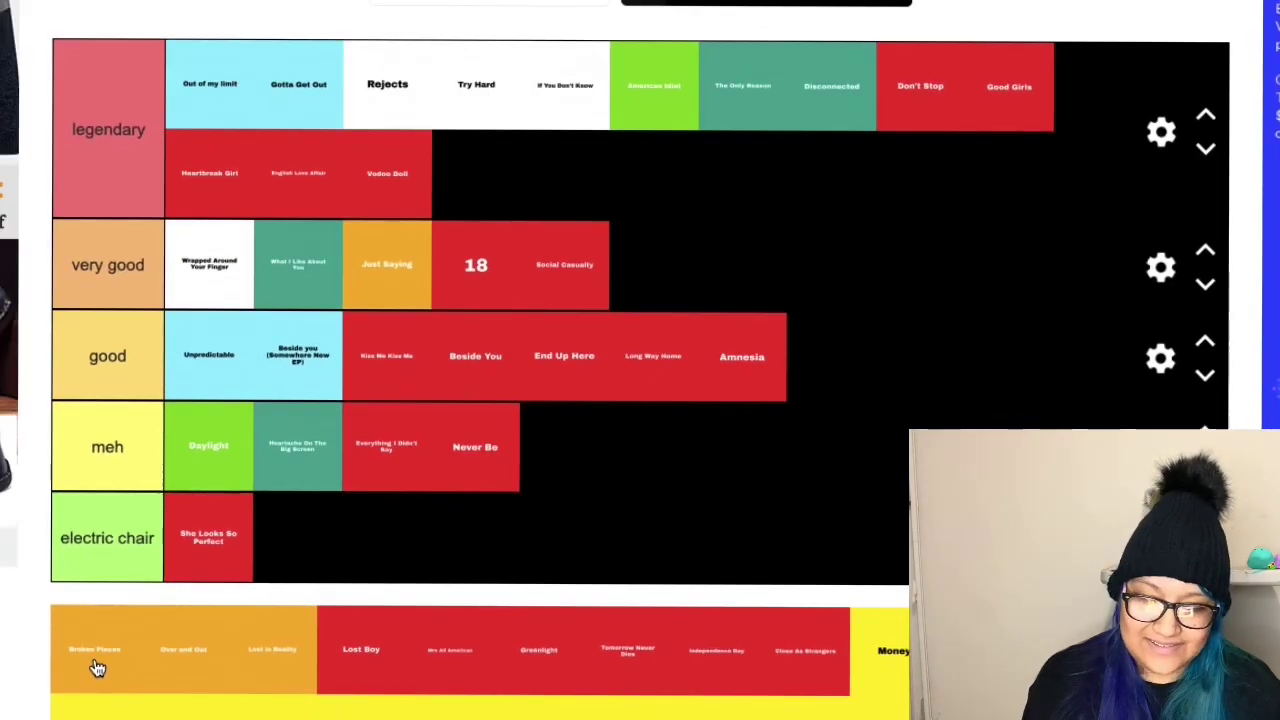
drag(97, 668, 662, 270)
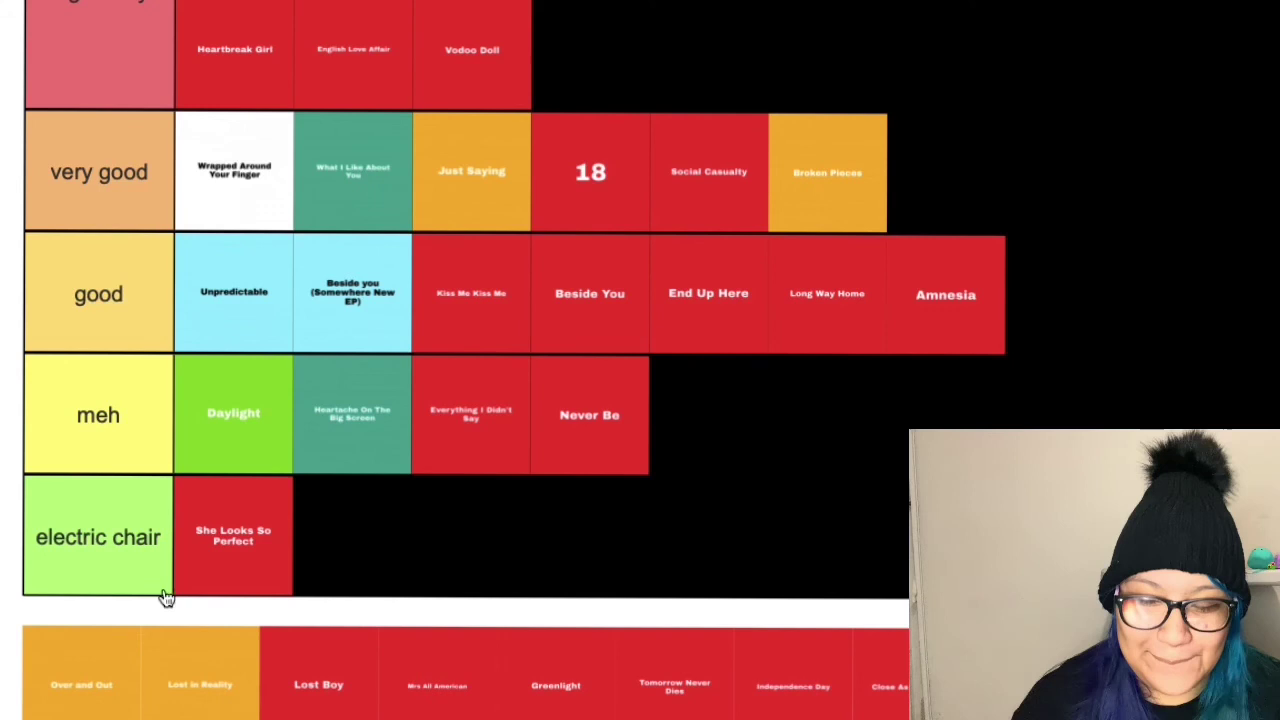
drag(110, 670, 583, 74)
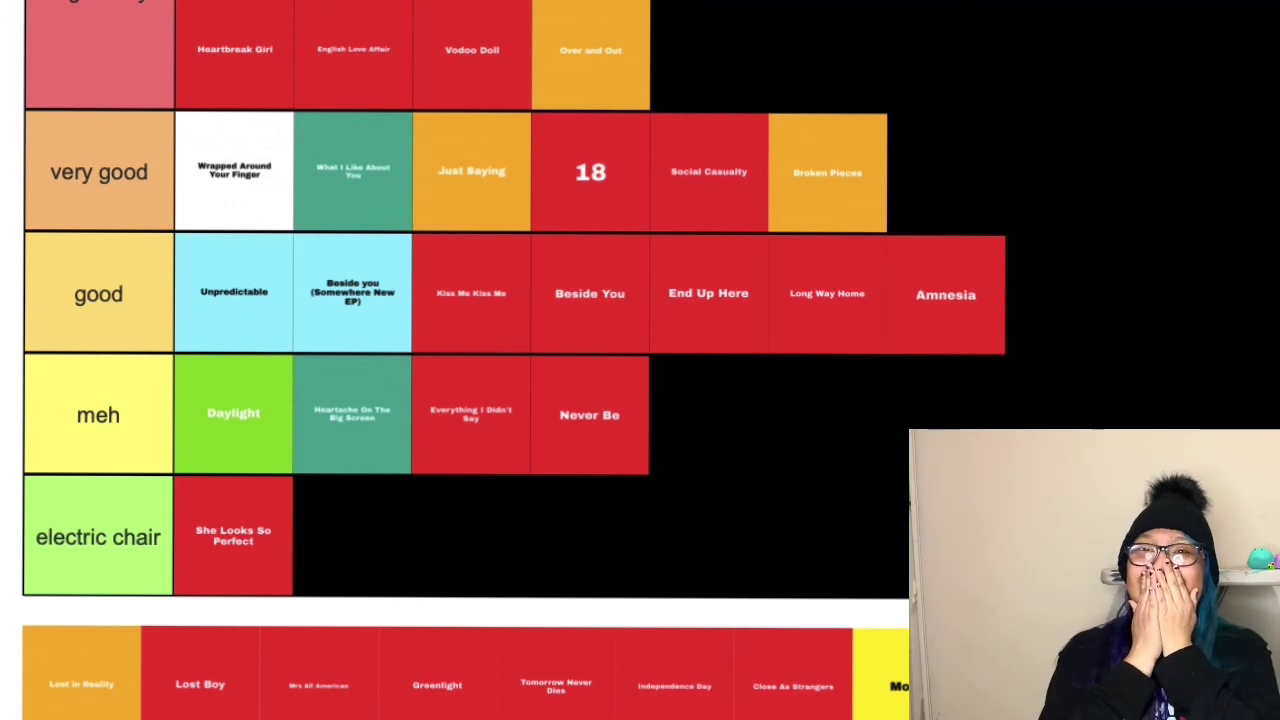
drag(81, 684, 698, 77)
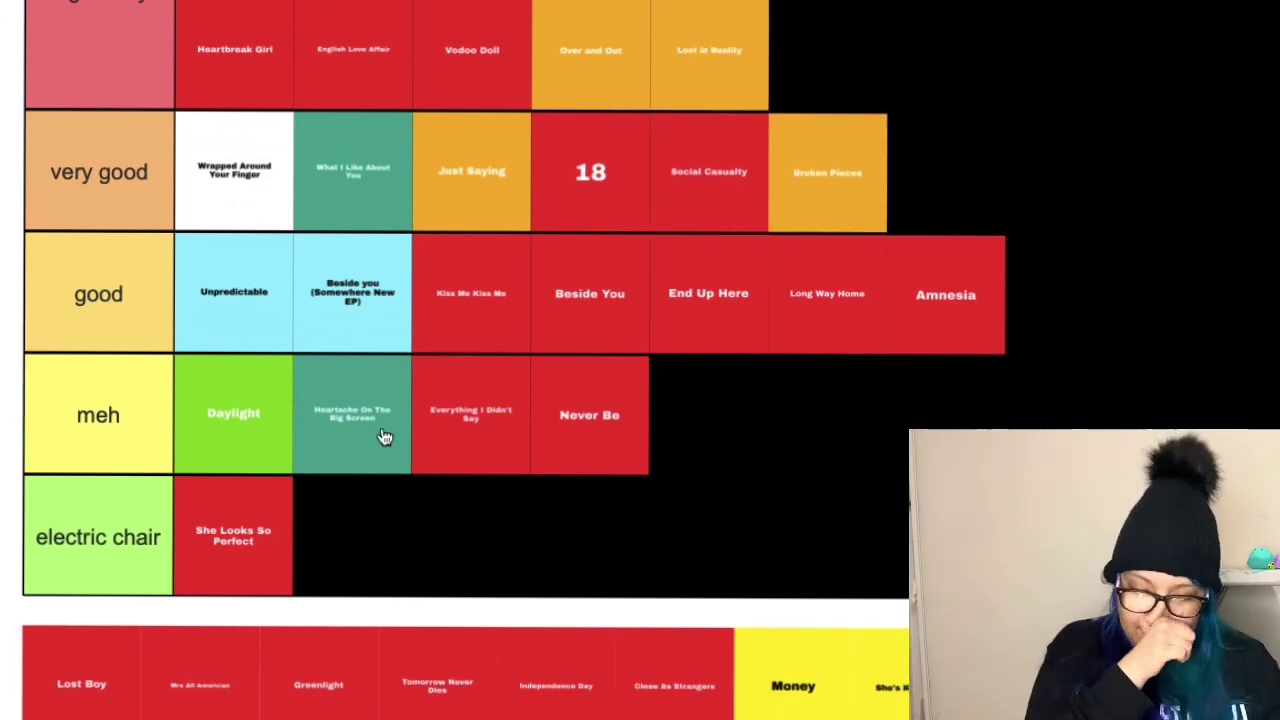
Rank Greenlight, Tomorrow Never Dies, Independence Day legendary; Lost Boy, Close As Strangers very good; Mrs All American good.
scroll(449, 580, up, 1)
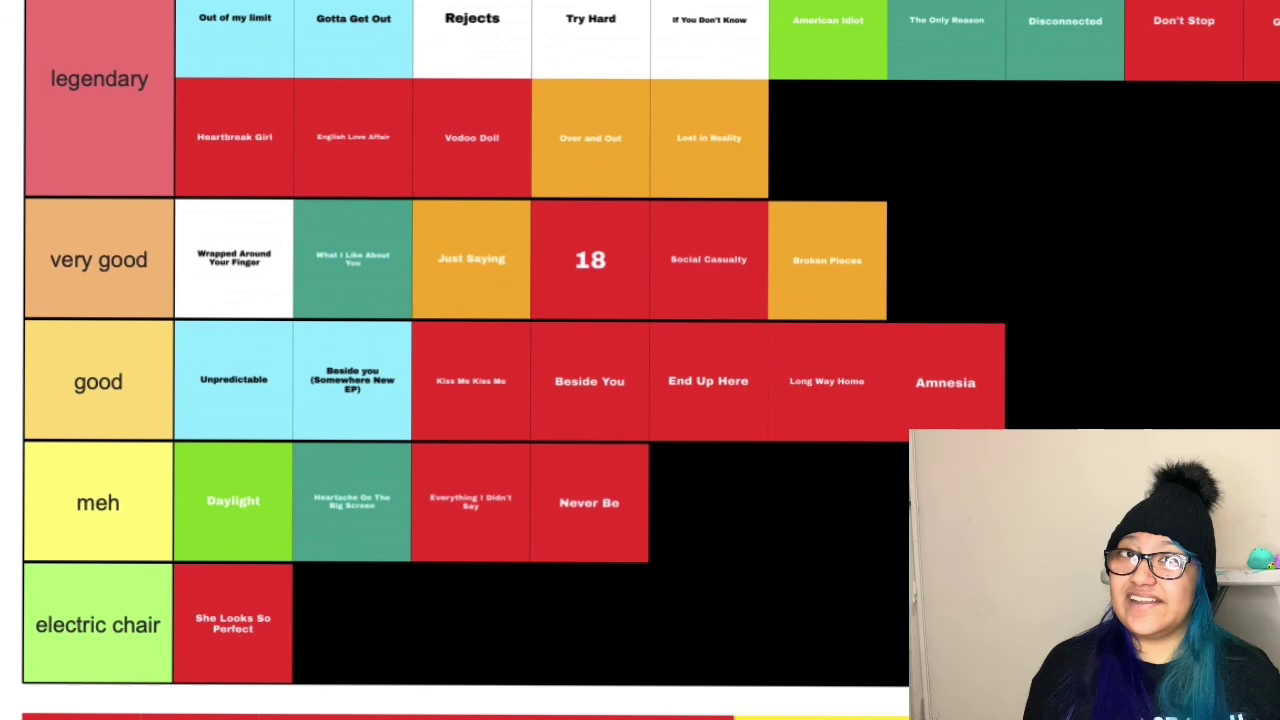
drag(680, 716, 909, 289)
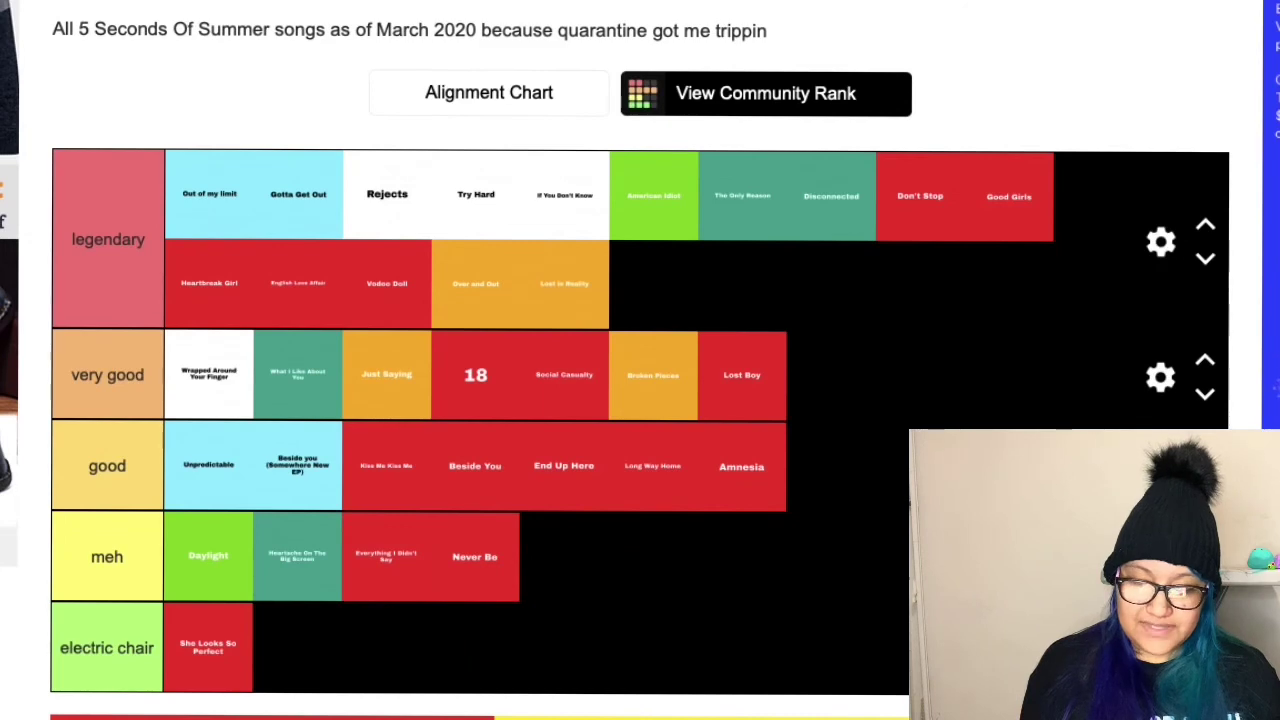
drag(450, 716, 826, 467)
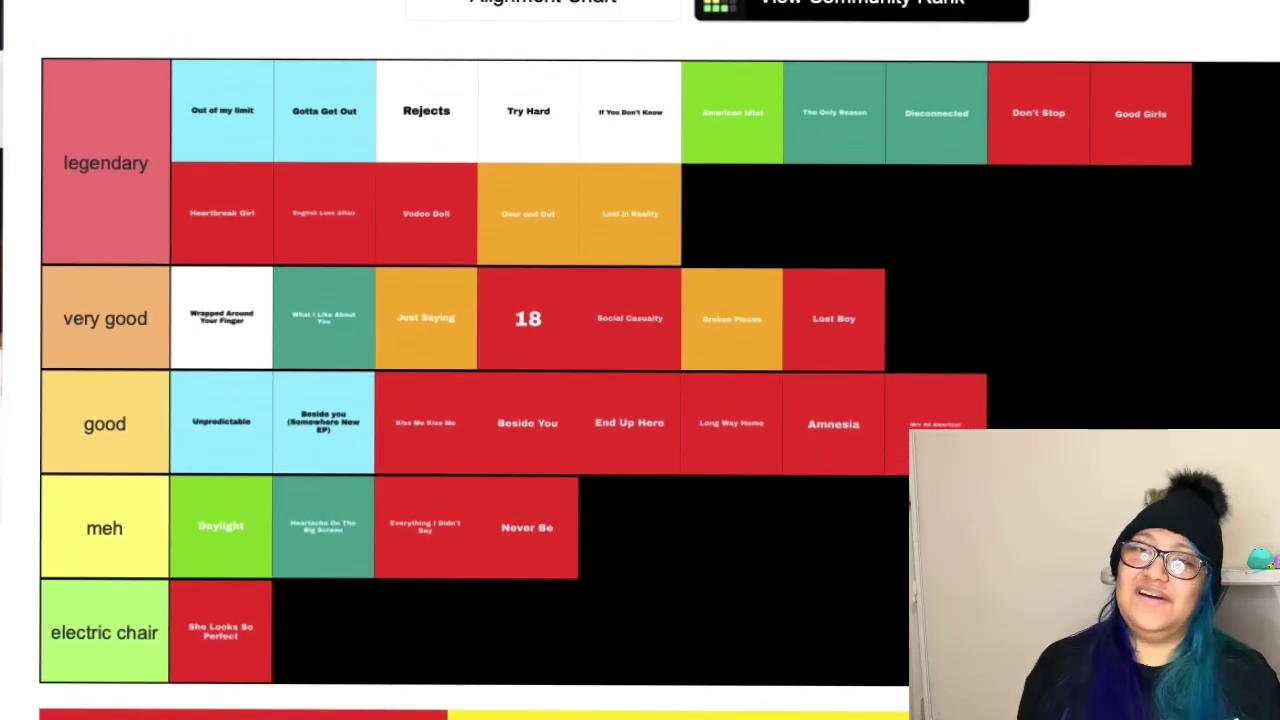
drag(627, 293, 729, 231)
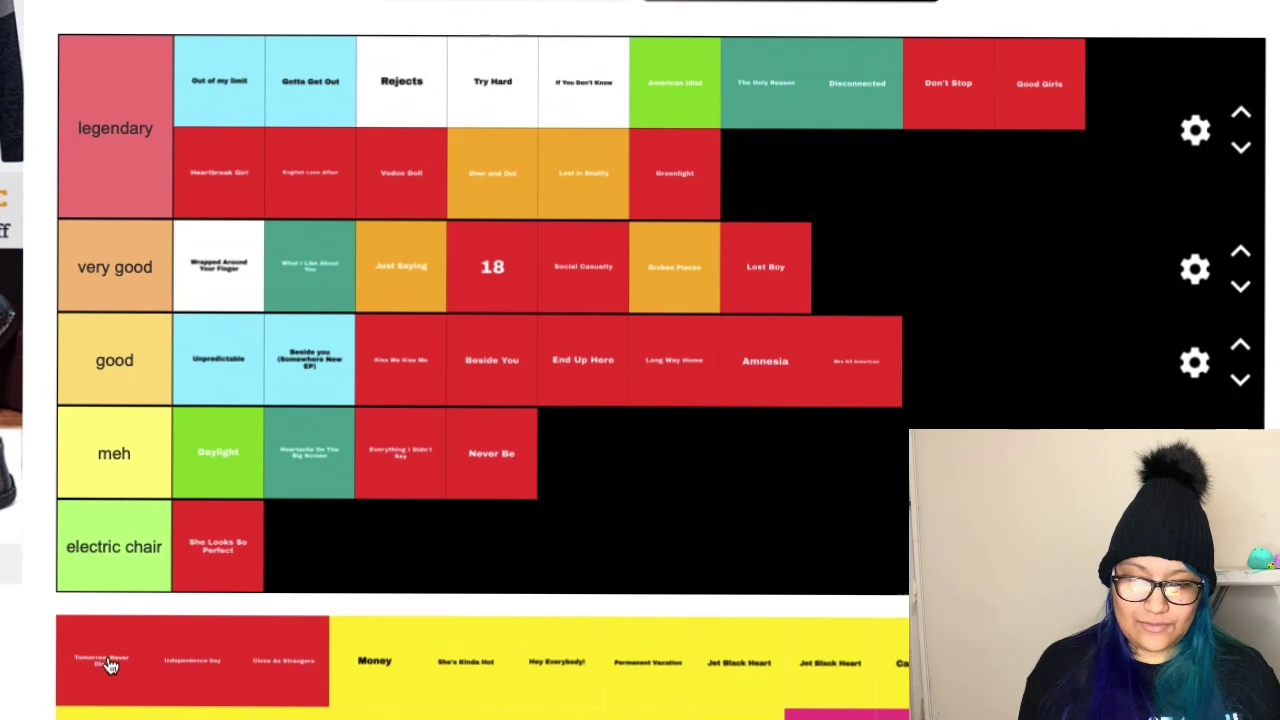
drag(110, 667, 766, 173)
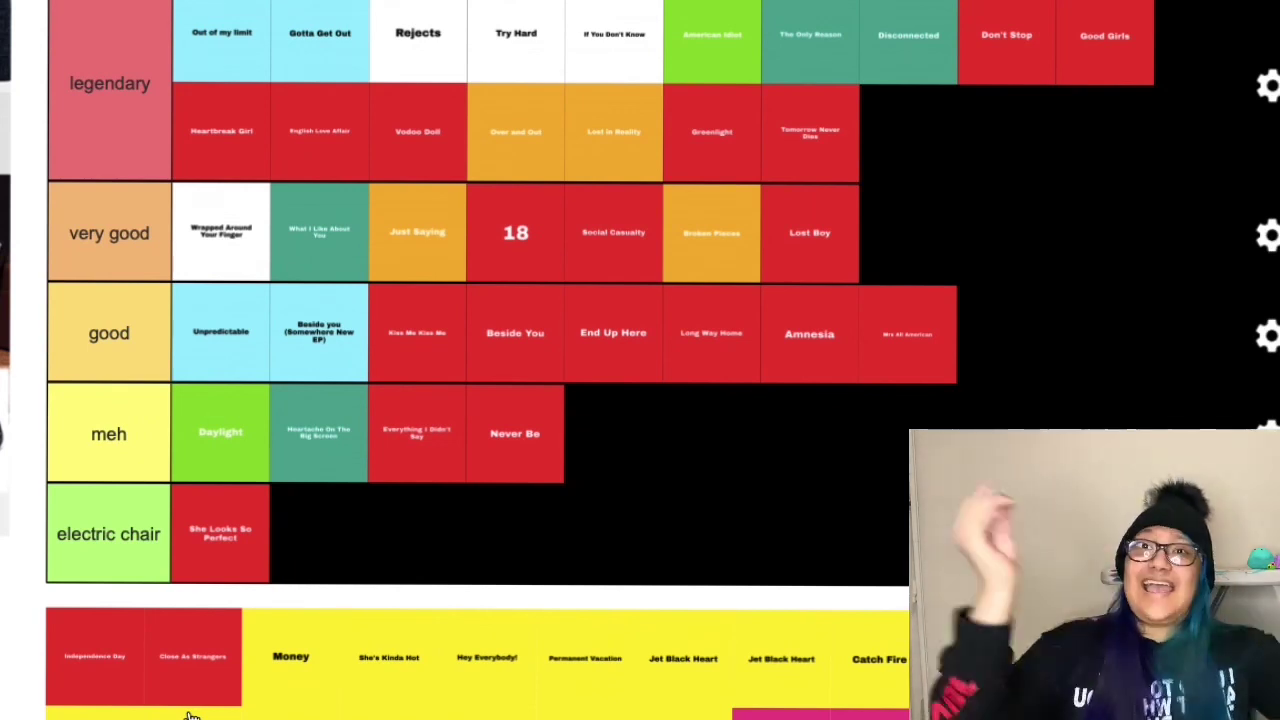
drag(90, 670, 912, 172)
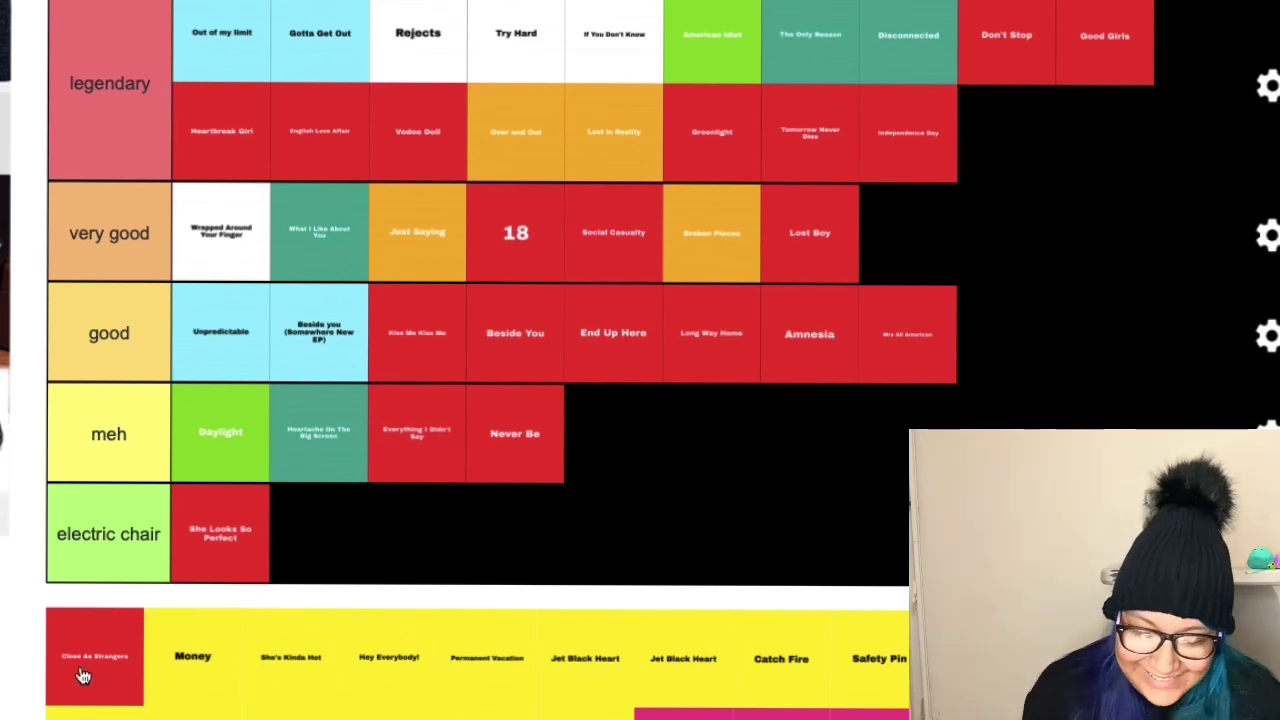
drag(85, 675, 905, 258)
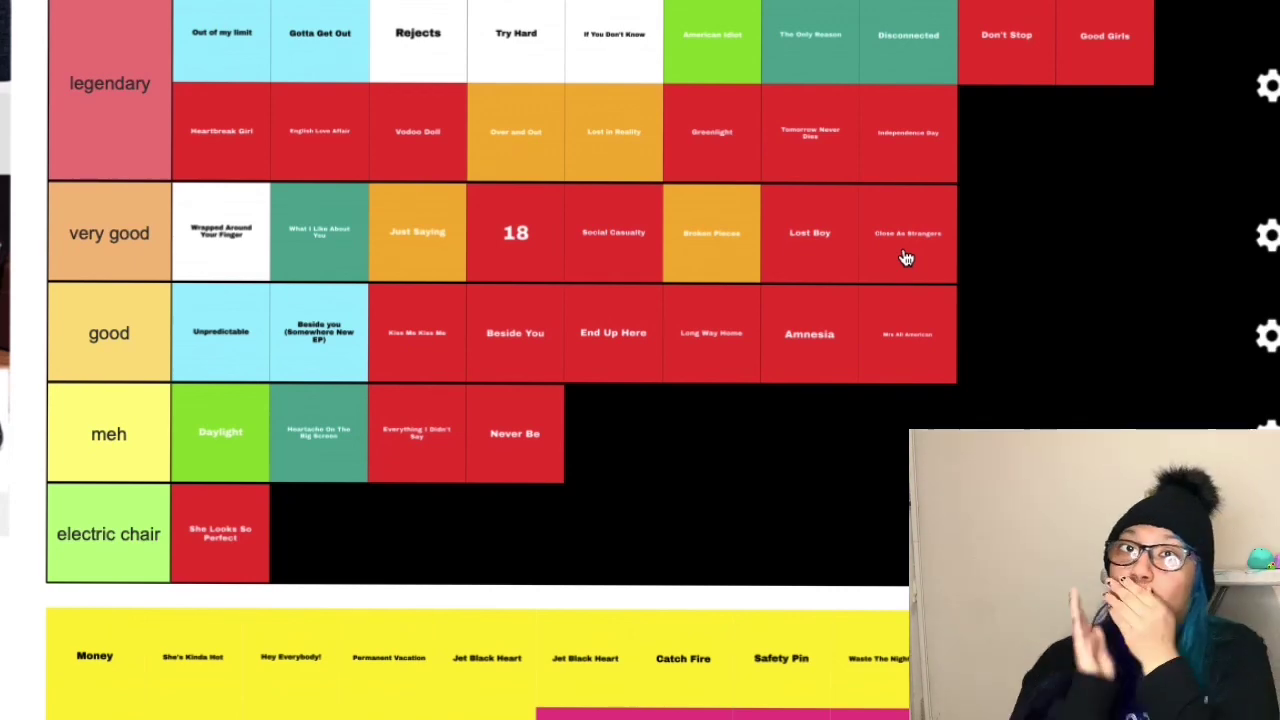
Rank Money, Hey Everybody! and Permanent Vacation legendary, and She's Kinda Hot at the end of very good.
scroll(905, 263, down, 5)
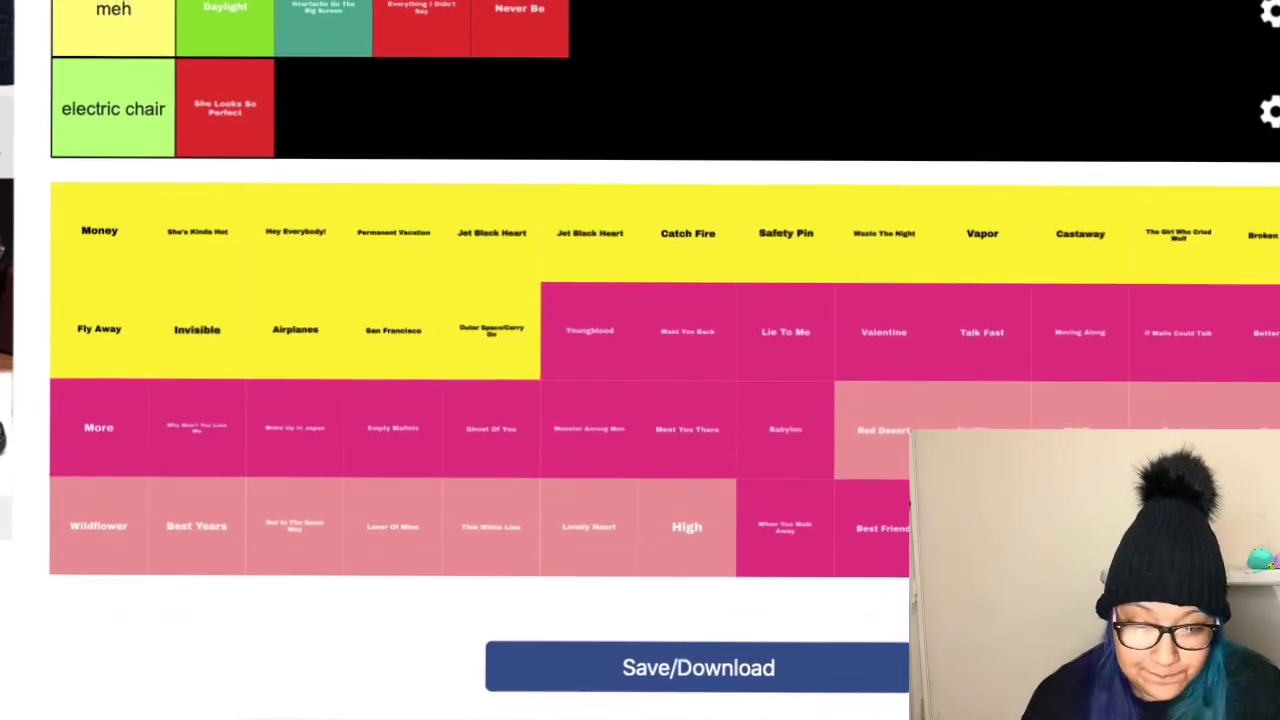
scroll(905, 263, up, 2)
scroll(640, 360, up, 5)
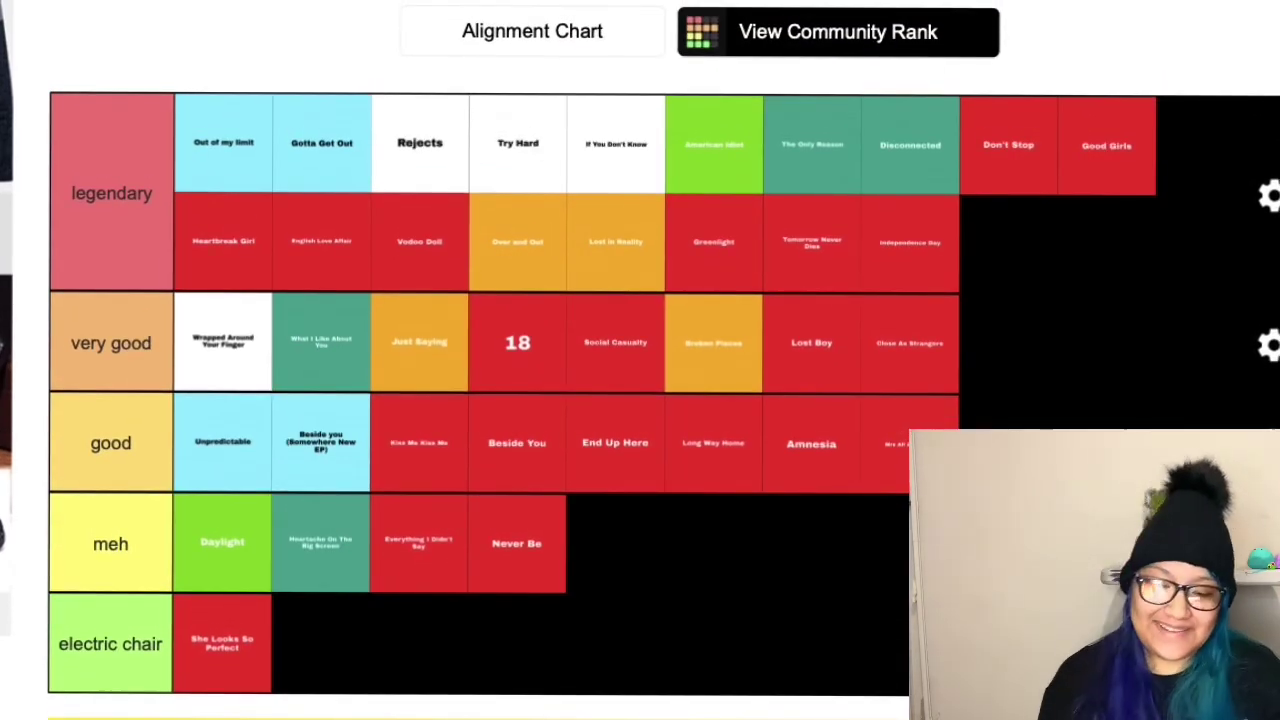
drag(965, 700, 1030, 243)
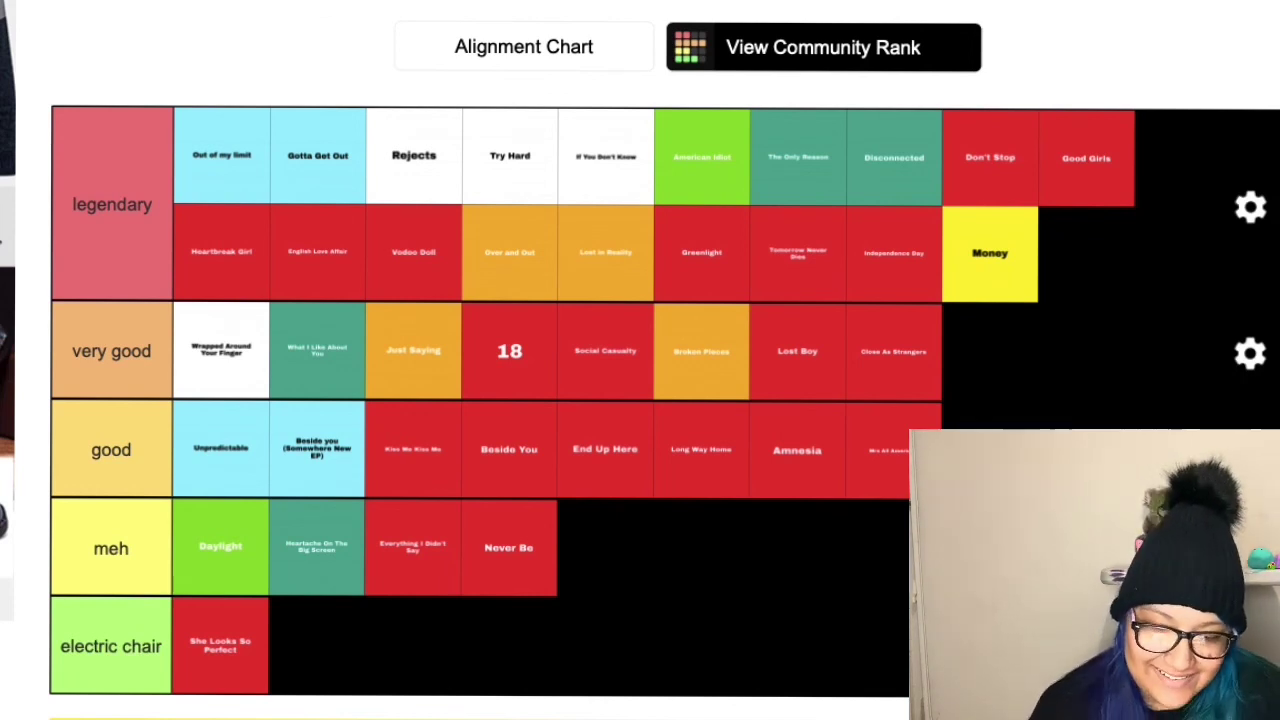
drag(905, 402, 1008, 360)
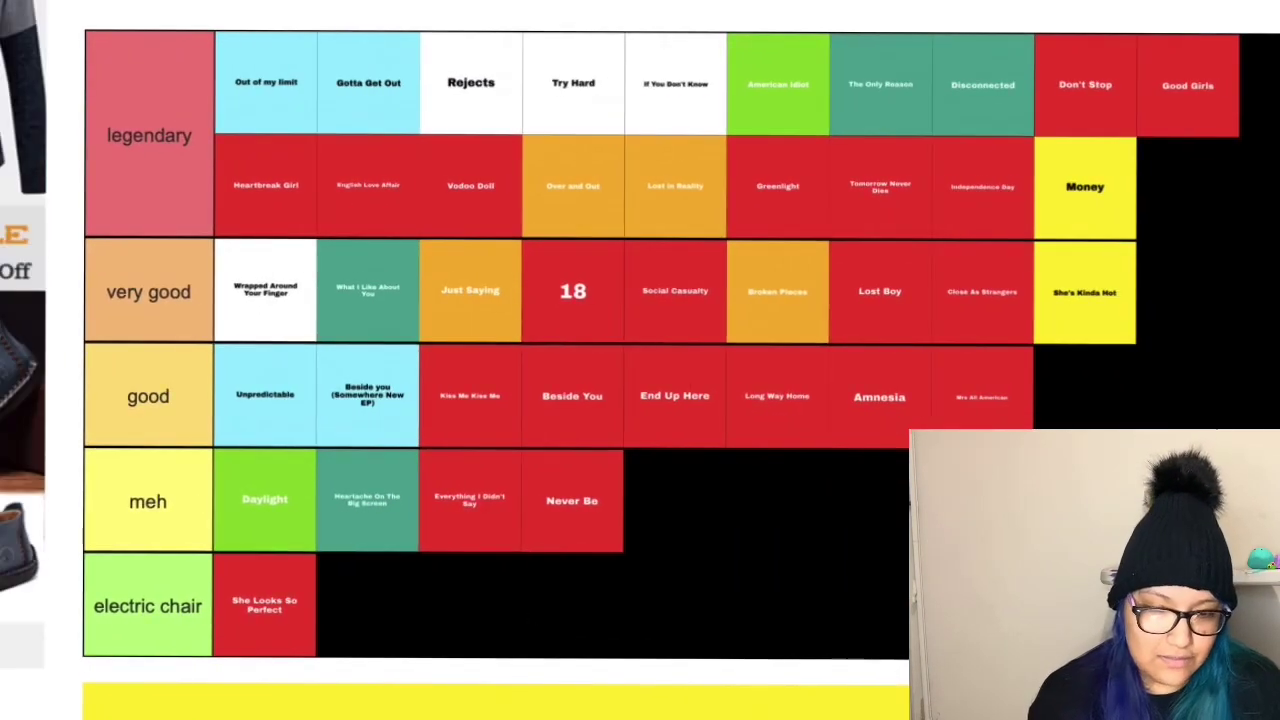
drag(147, 700, 1114, 163)
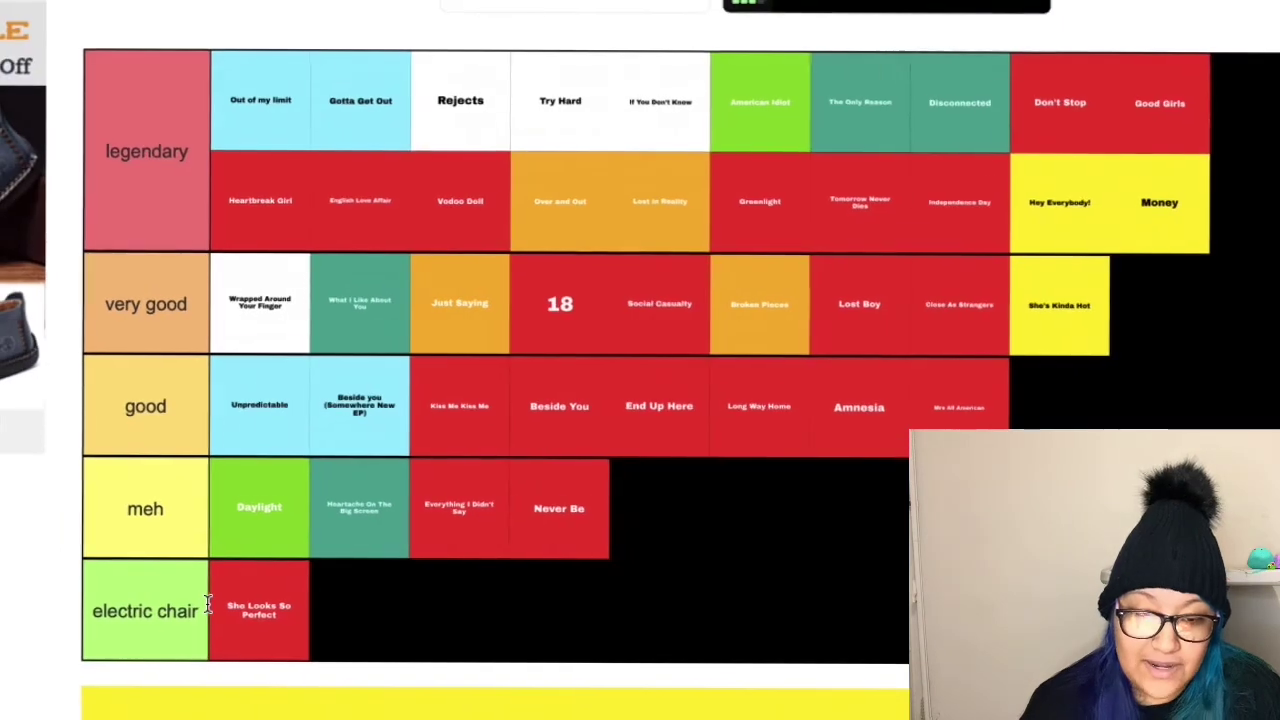
drag(597, 526, 1156, 285)
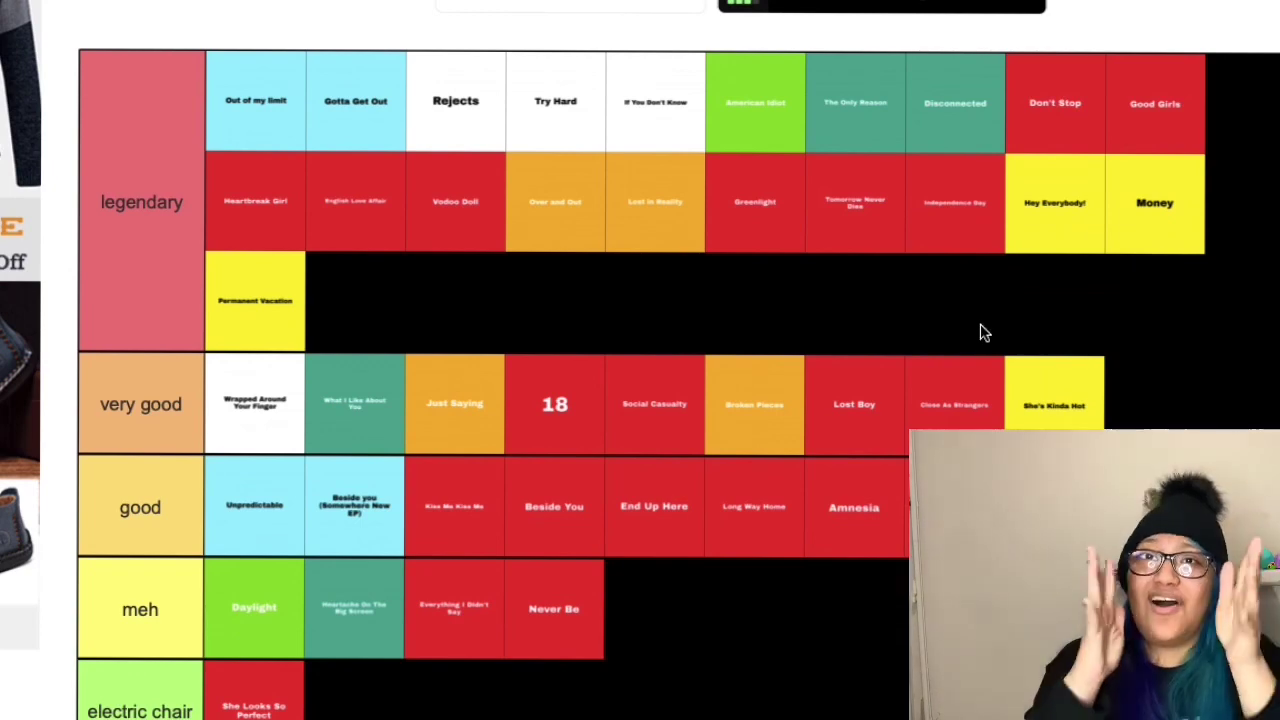
Move Jet Black Heart into the tiers and add Catch Fire and Safety Pin to the end of very good.
scroll(507, 532, down, 3)
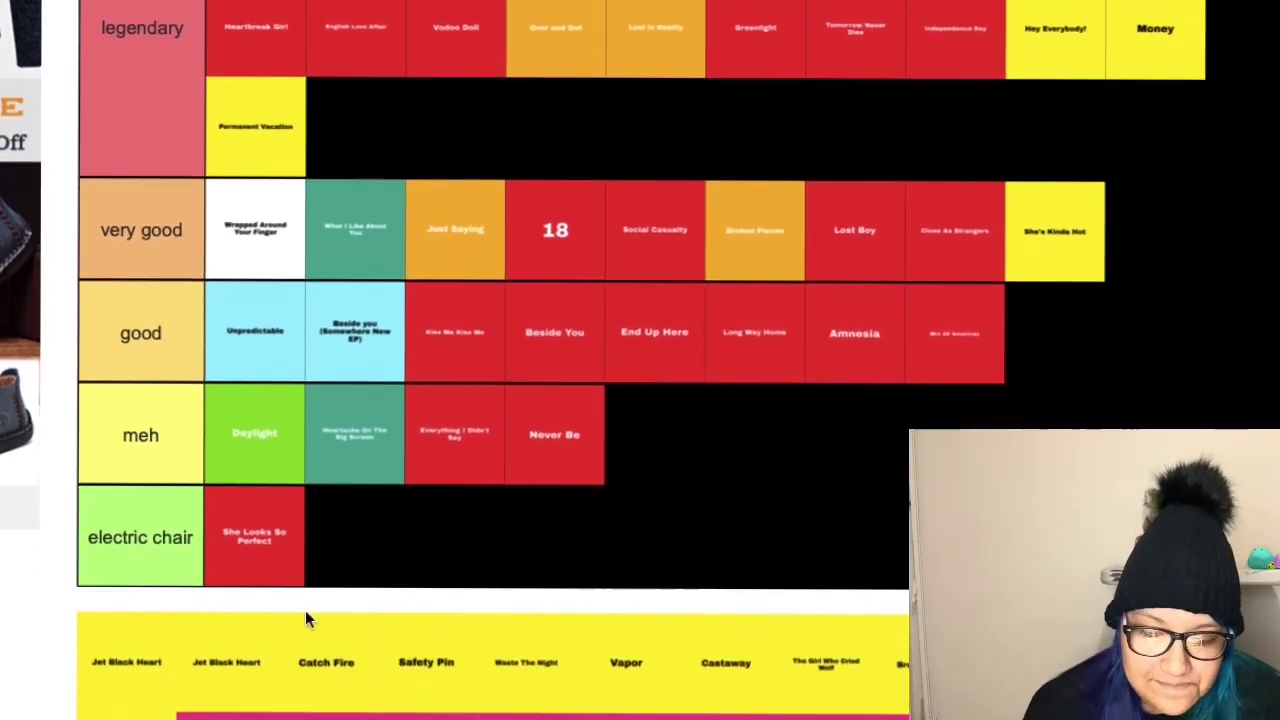
drag(127, 681, 362, 158)
scroll(338, 215, up, 1)
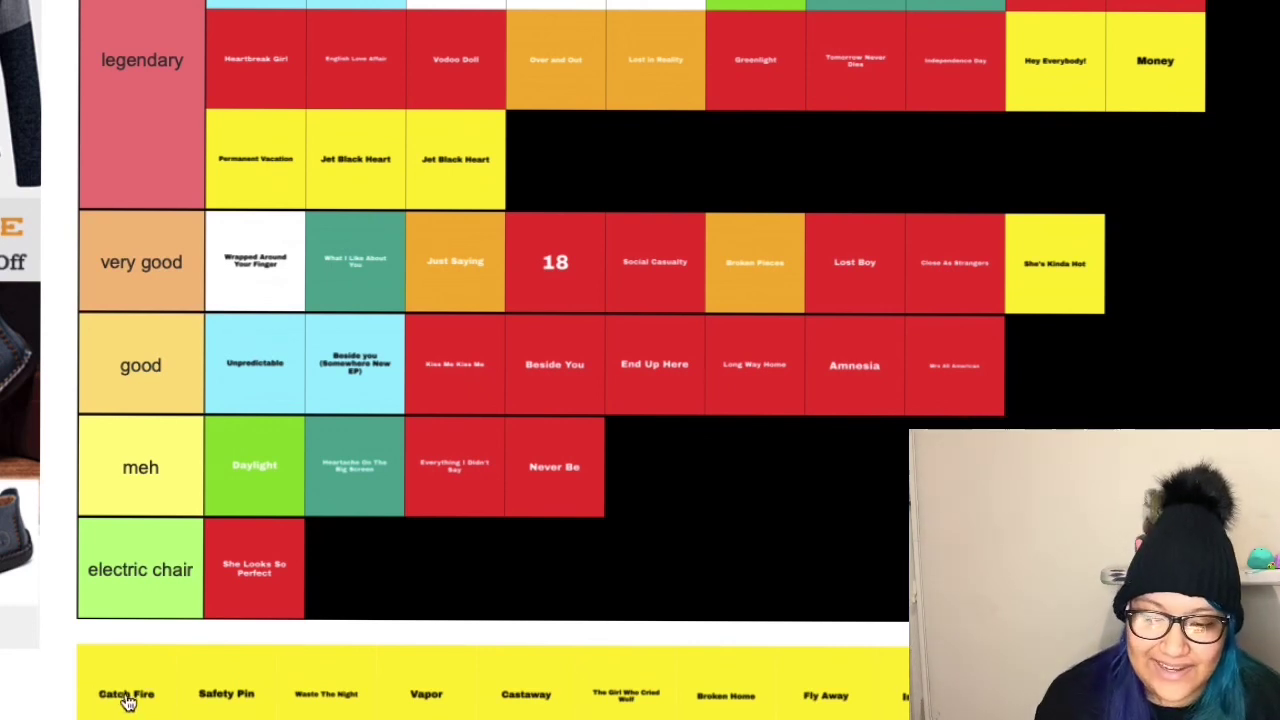
drag(126, 698, 1175, 270)
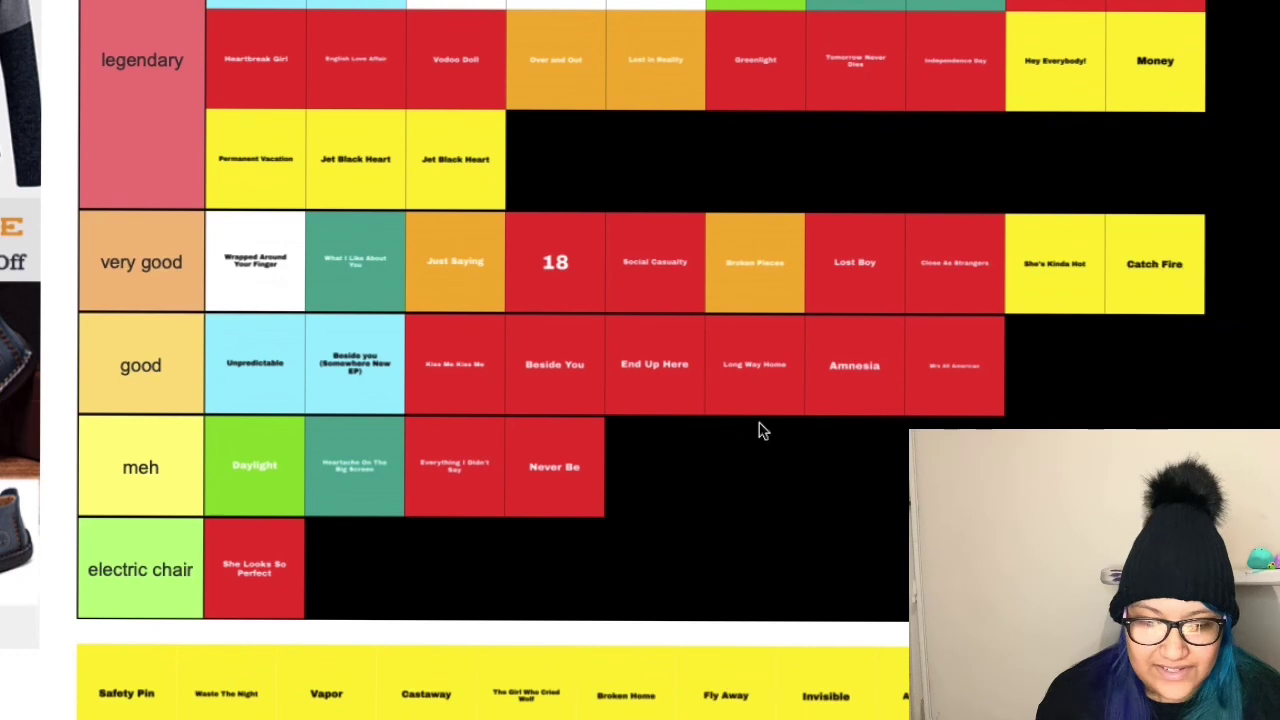
drag(134, 700, 1265, 277)
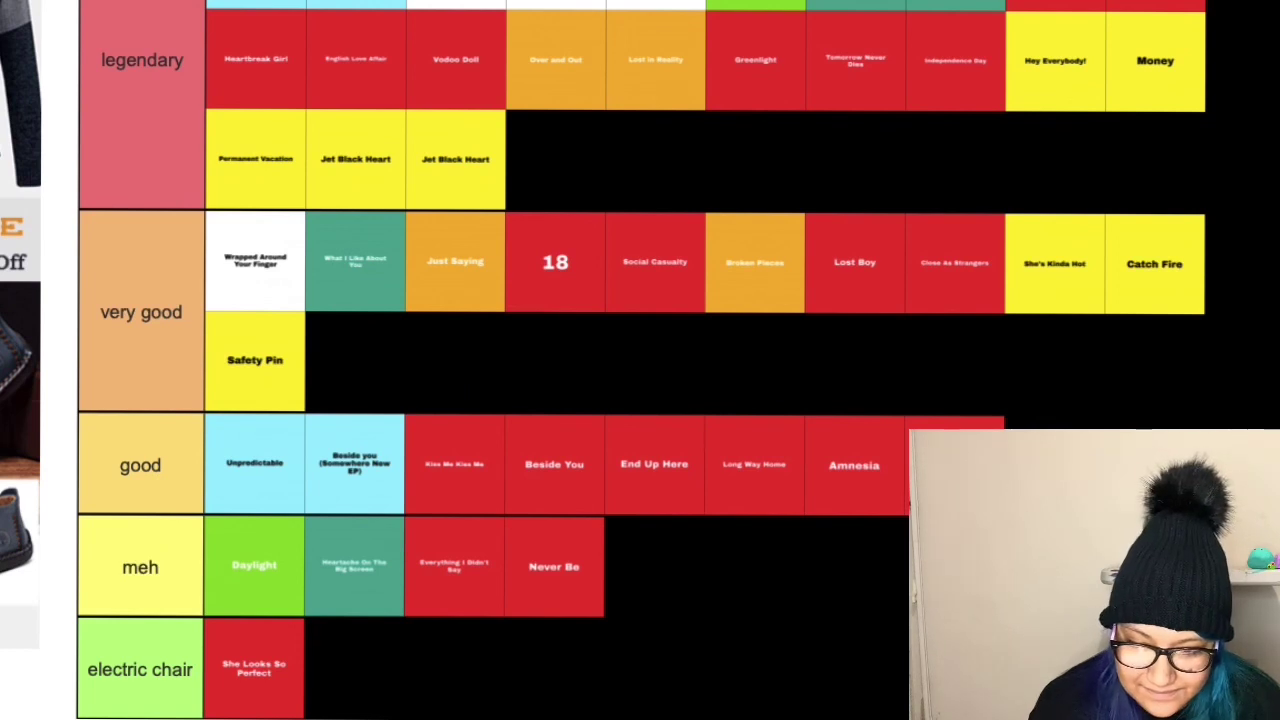
Rank Waste The Night meh, Castaway and Broken Home legendary, The Girl Who Cried Wolf very good, Fly Away electric chair.
drag(630, 705, 680, 568)
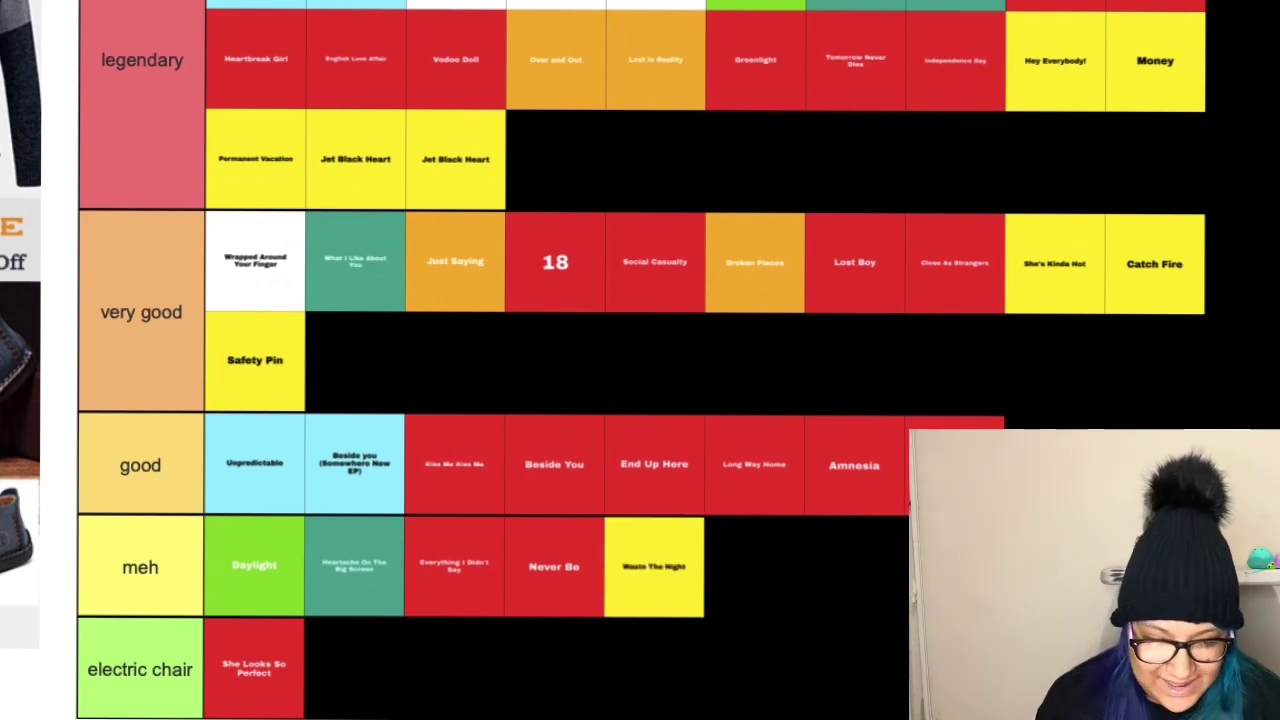
drag(663, 622, 577, 161)
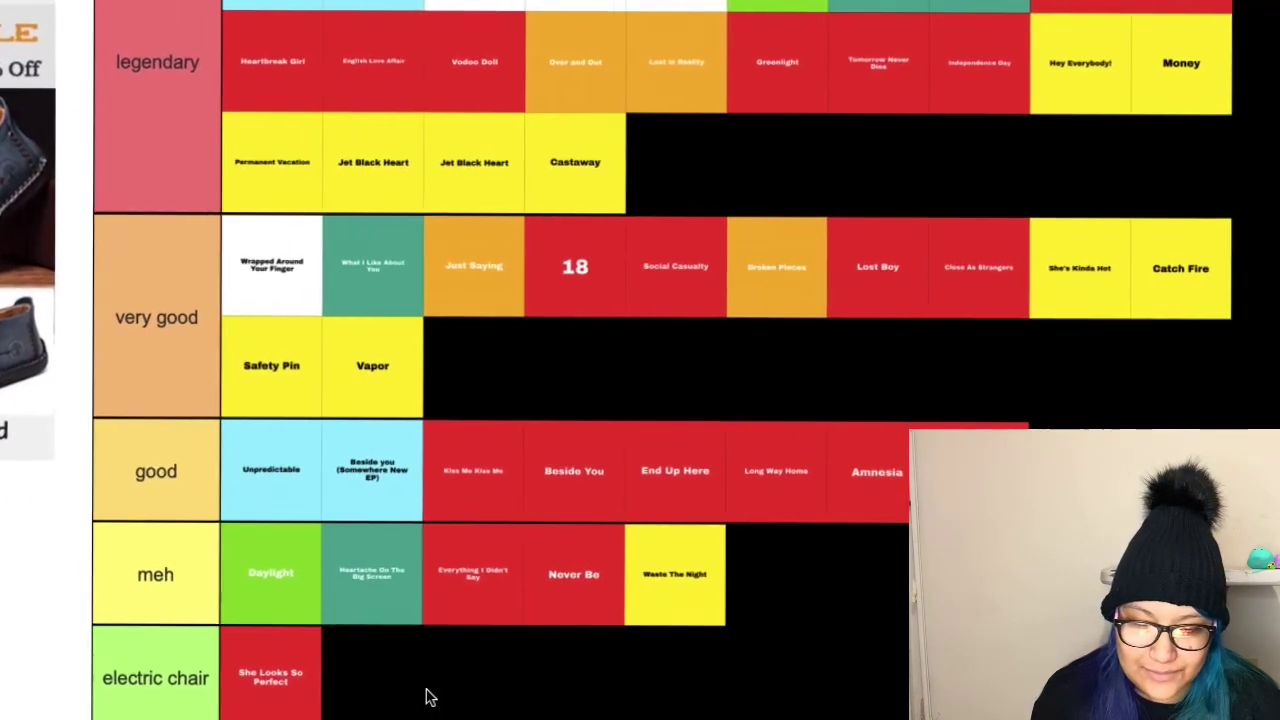
drag(477, 520, 460, 365)
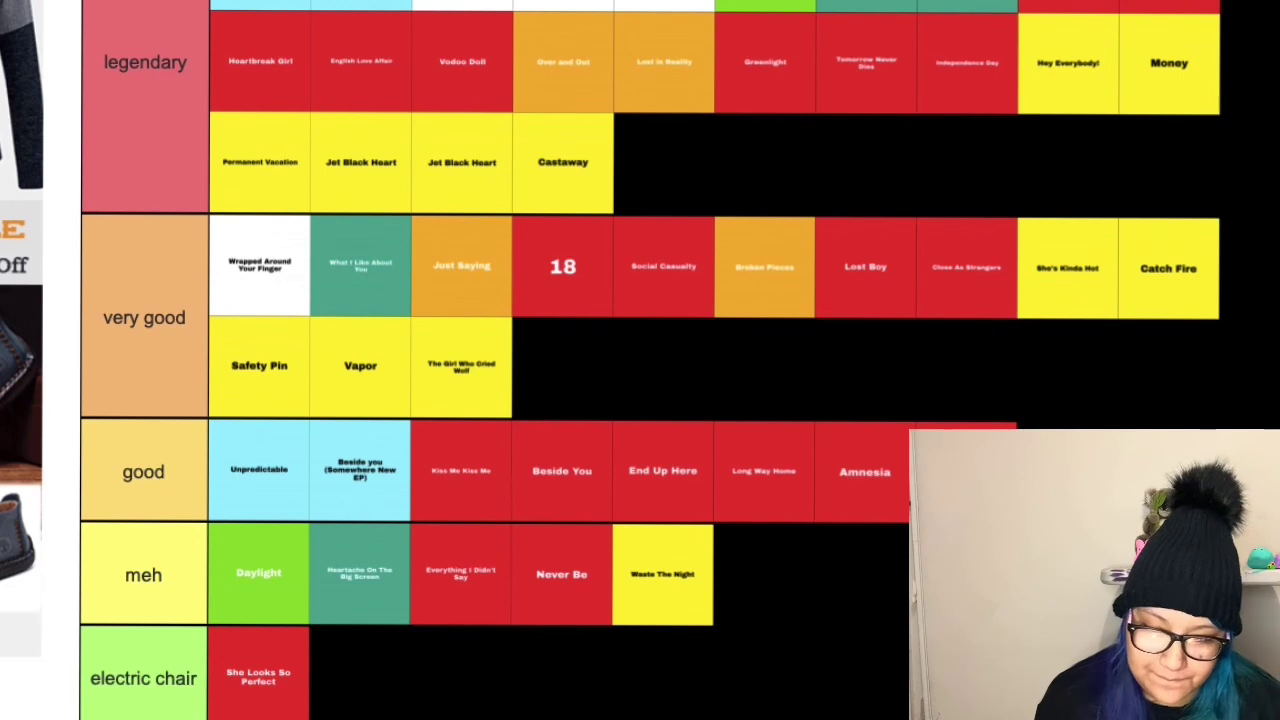
drag(506, 217, 578, 188)
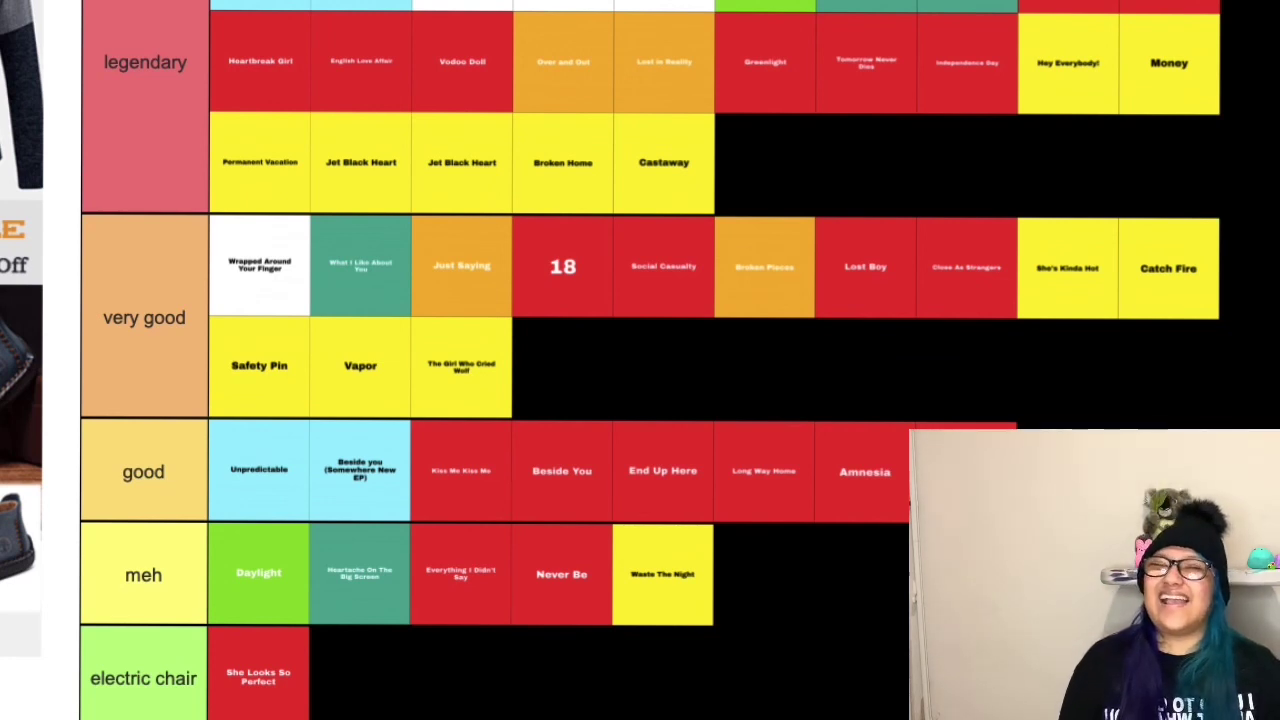
drag(370, 719, 372, 683)
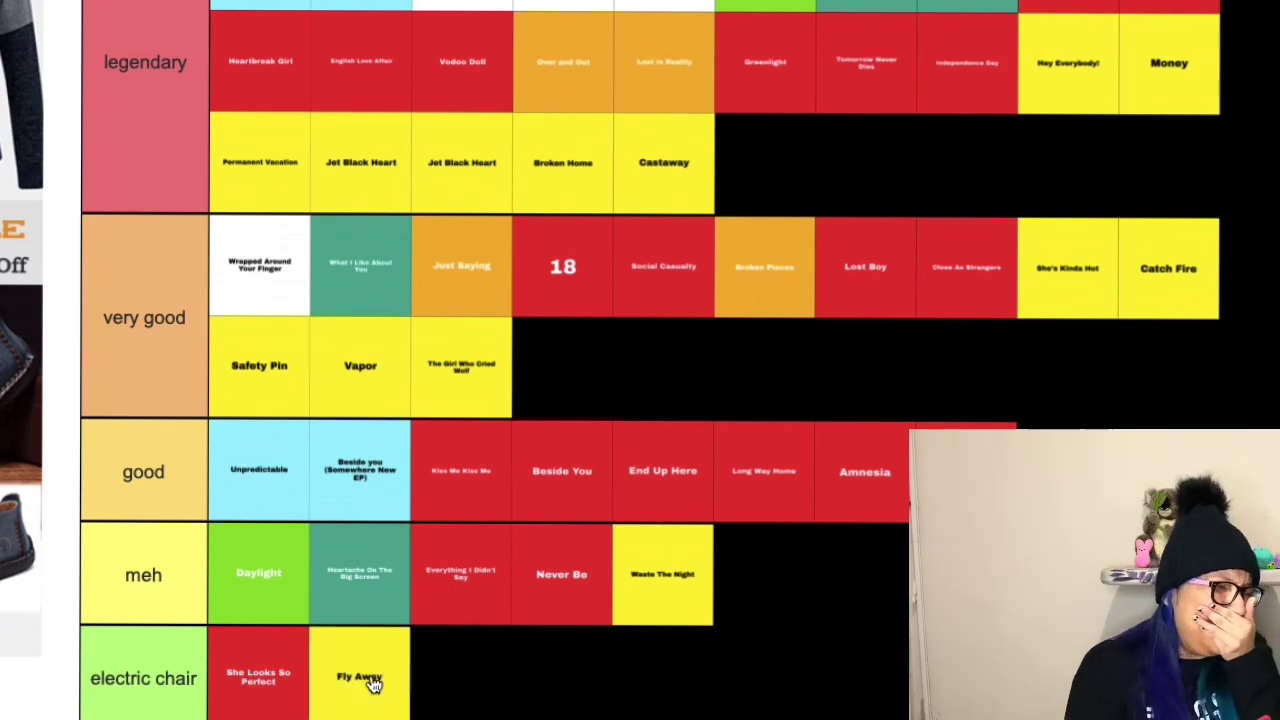
scroll(372, 683, down, 1)
Add Invisible, Airplanes, Outer Space/Carry On and San Francisco to the new legendary line.
scroll(372, 683, up, 1)
scroll(372, 683, down, 1)
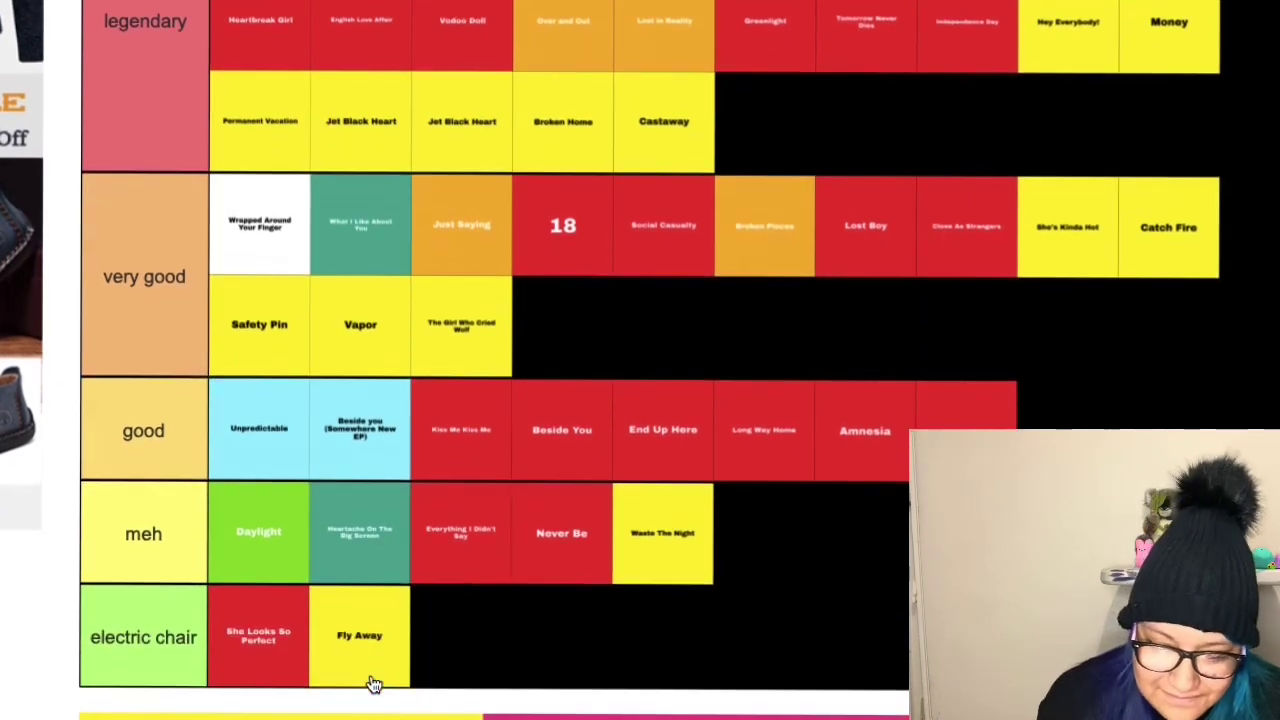
drag(130, 716, 755, 150)
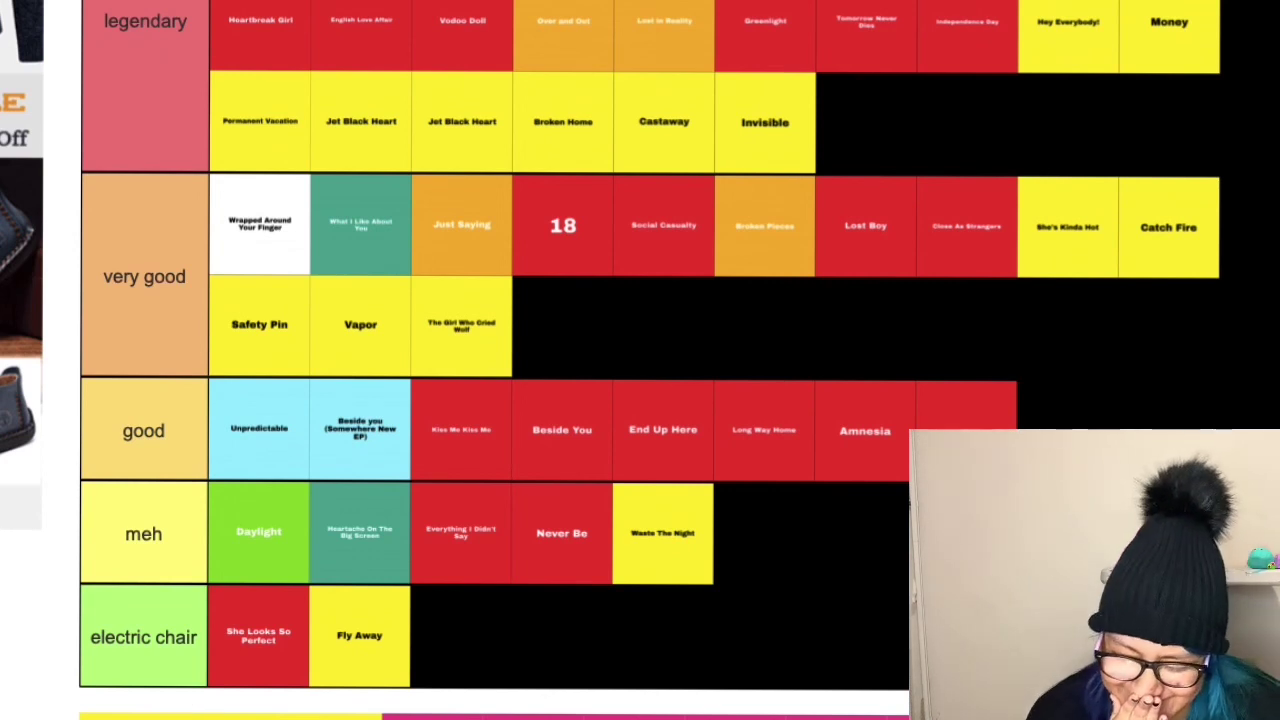
drag(331, 716, 860, 130)
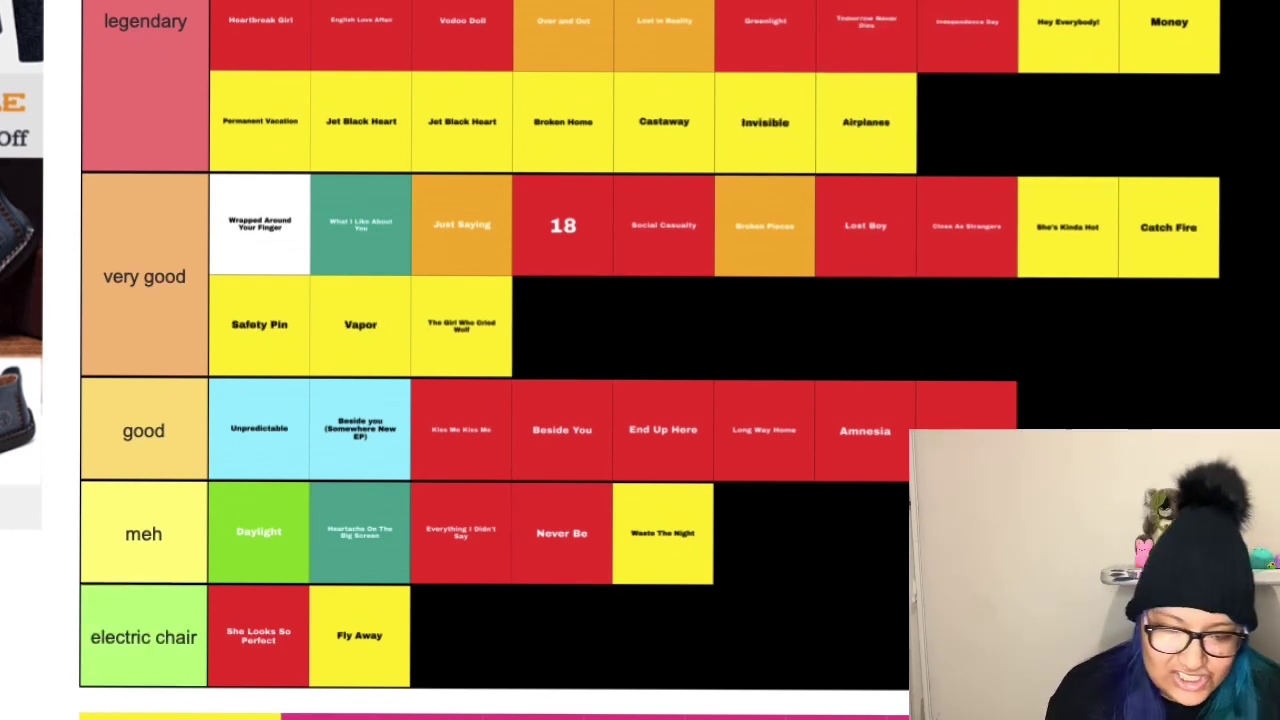
drag(130, 716, 920, 163)
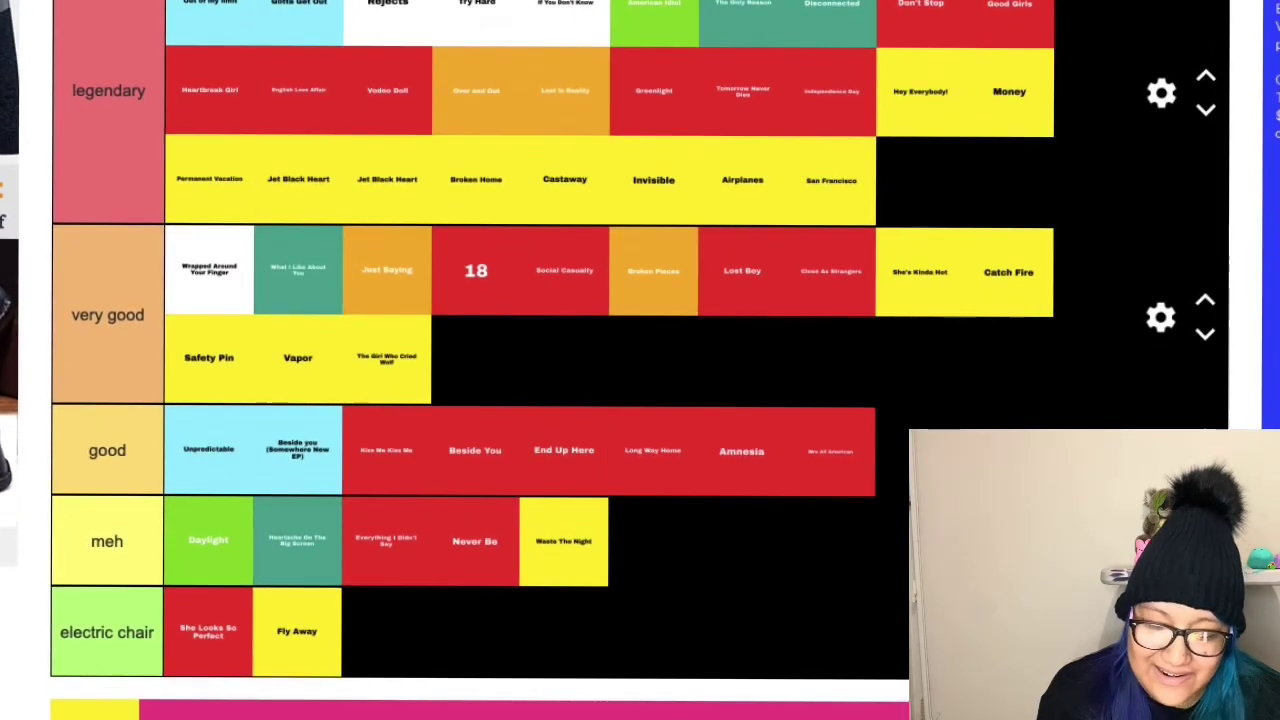
drag(94, 710, 930, 190)
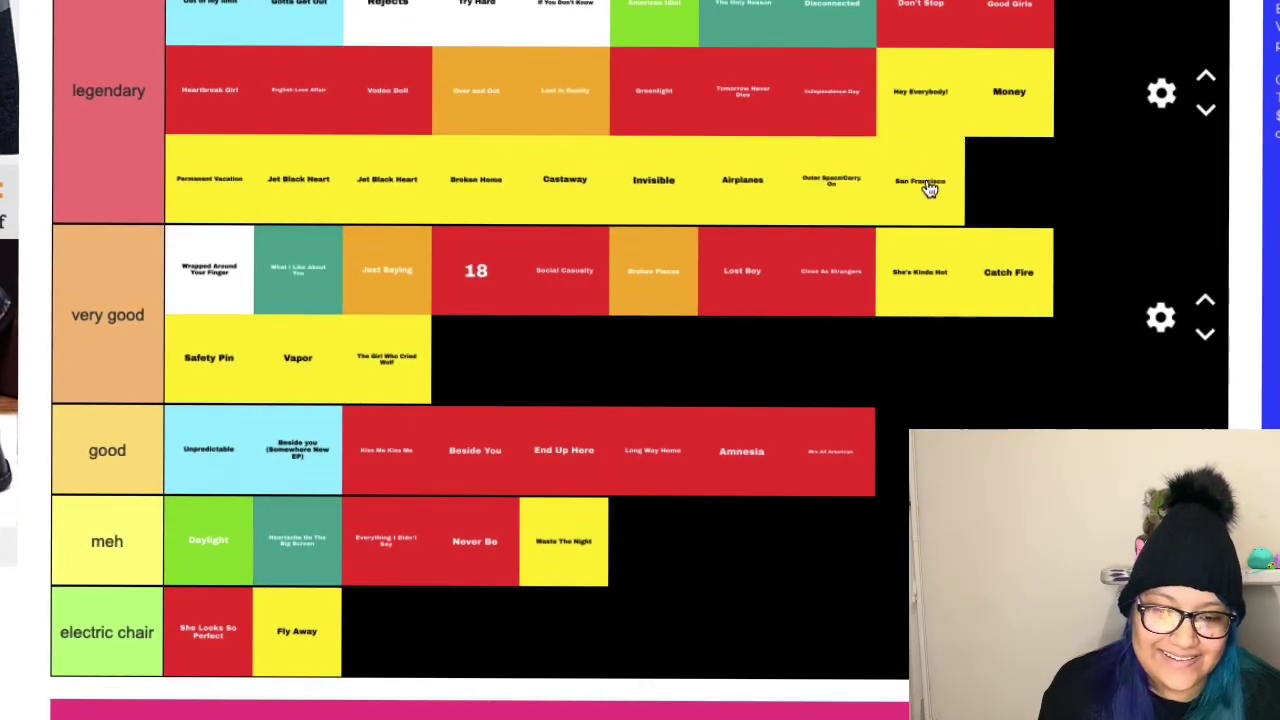
Rank Youngblood and Want You Back in meh, and Lie To Me in good.
scroll(180, 669, down, 3)
scroll(180, 669, up, 2)
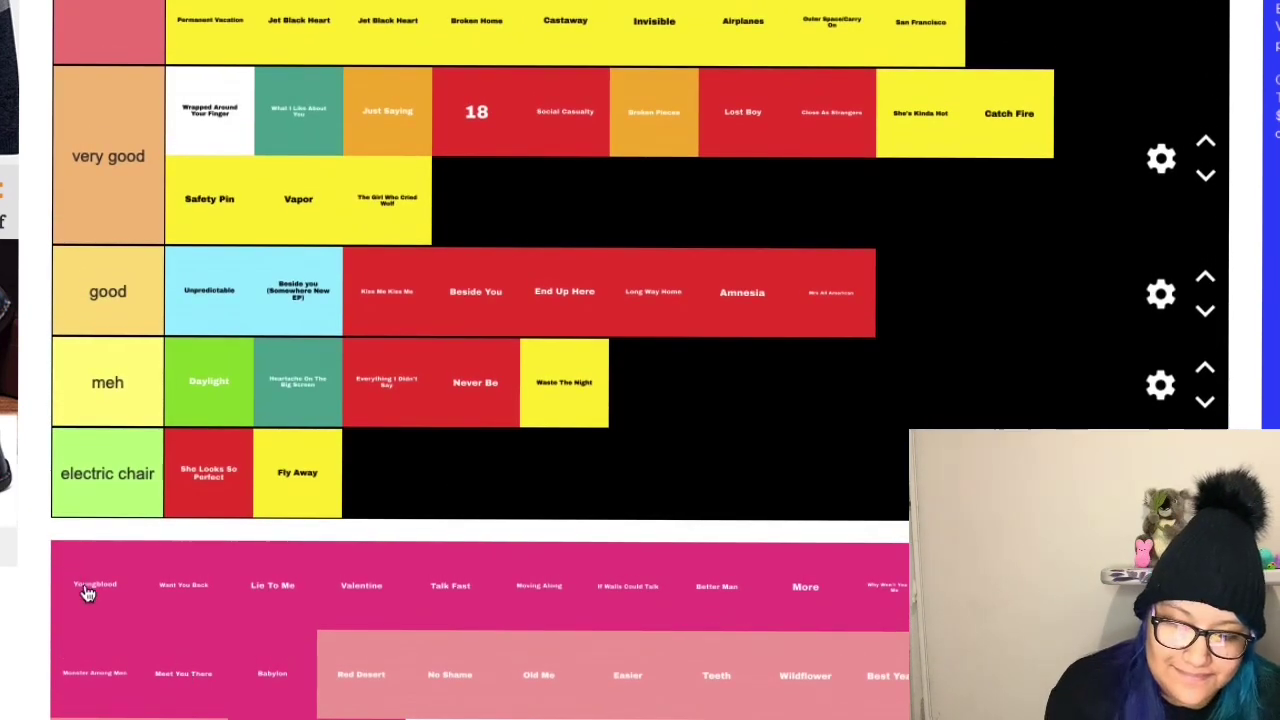
drag(86, 594, 655, 400)
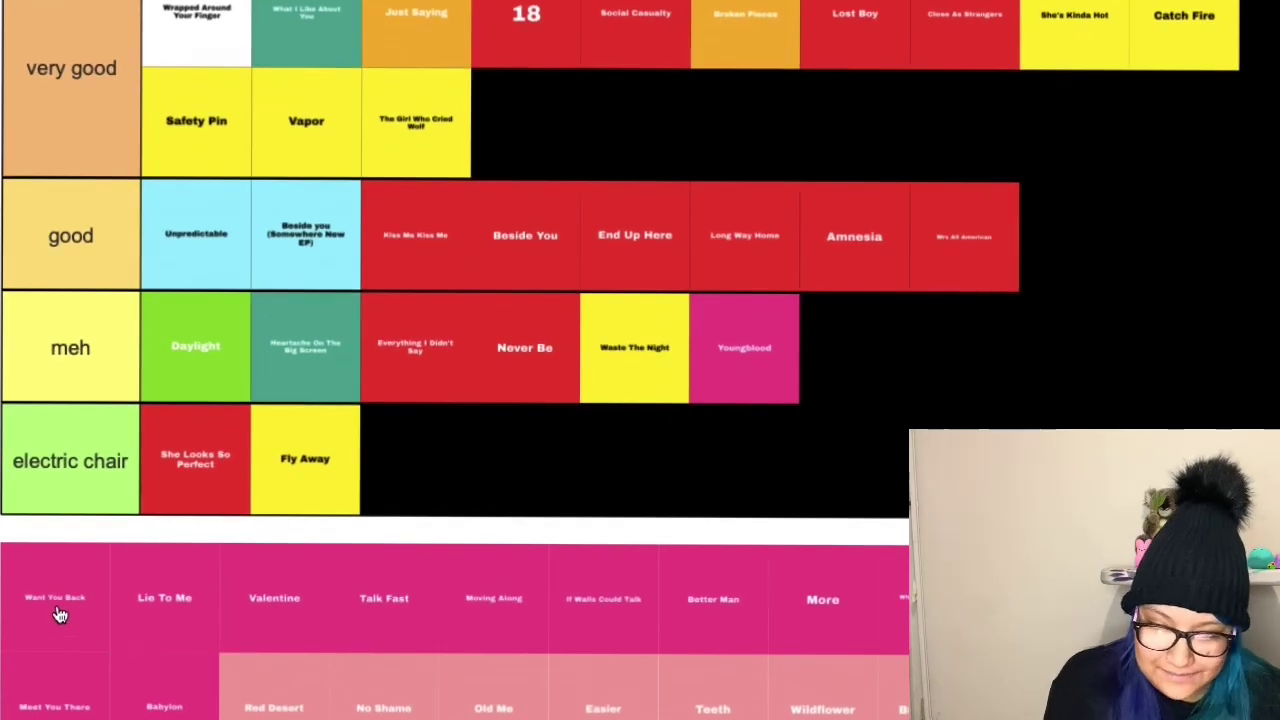
drag(60, 615, 857, 380)
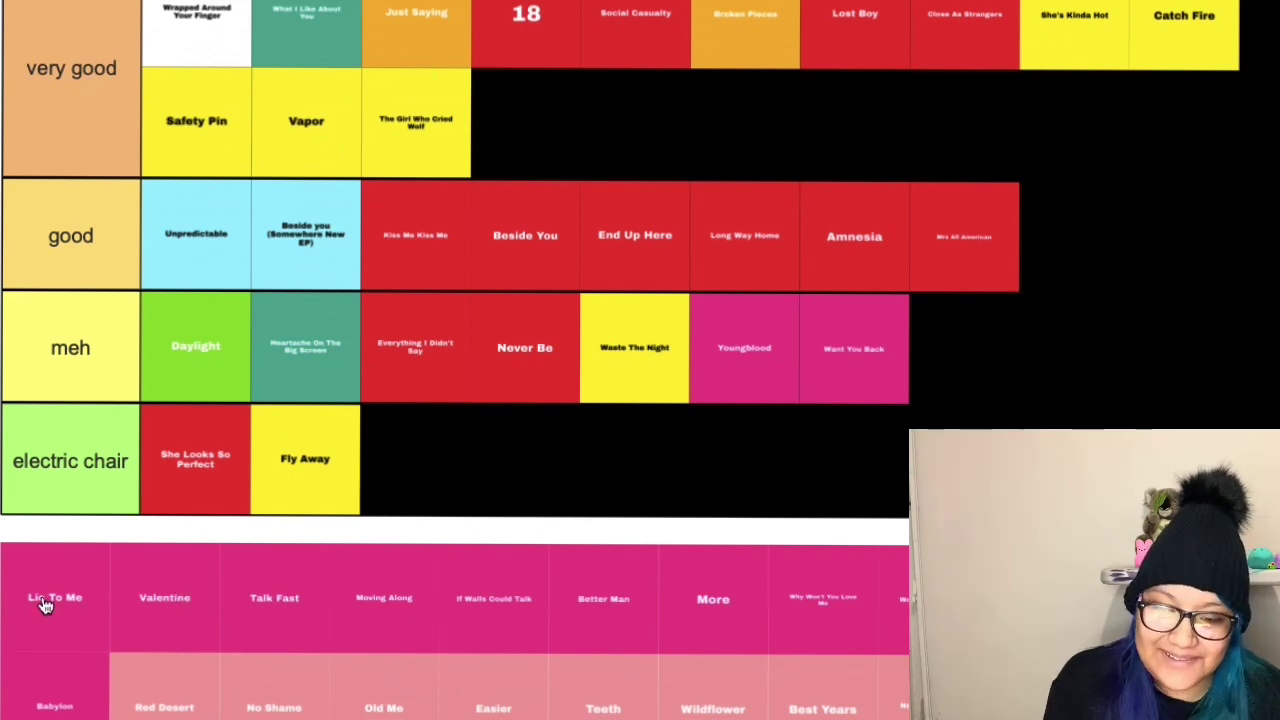
drag(45, 605, 1097, 255)
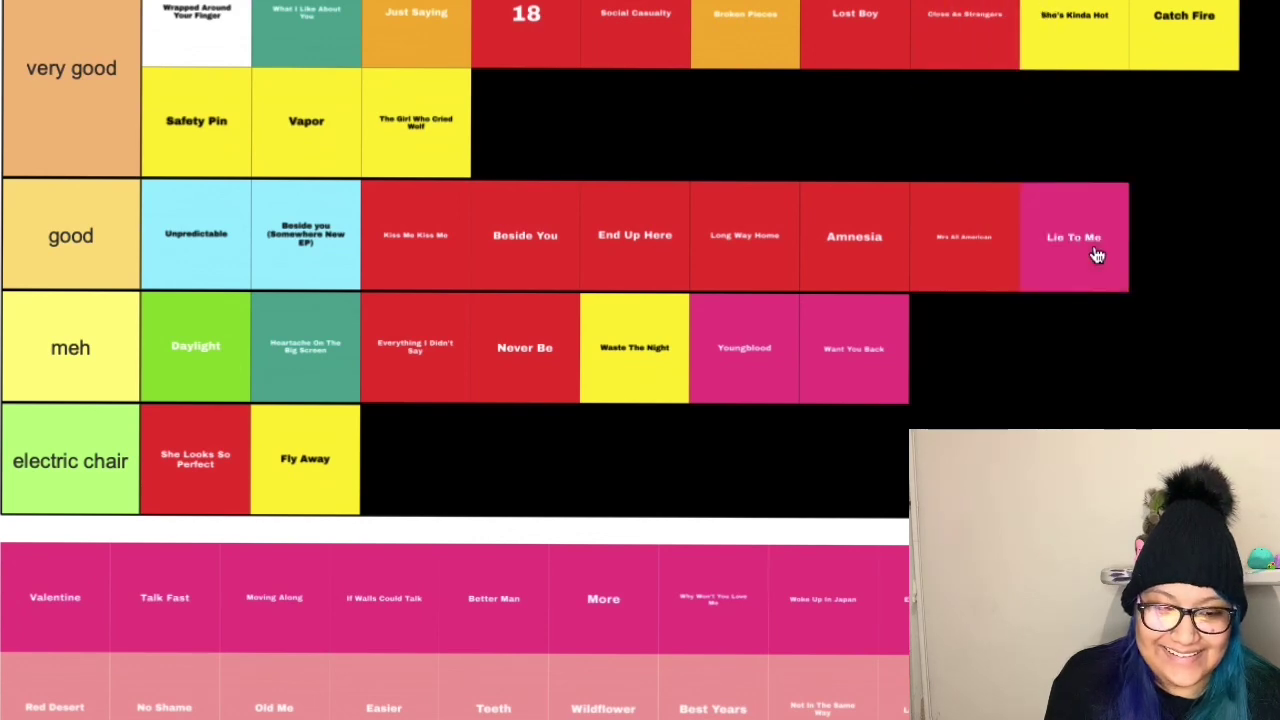
Add Valentine, Talk Fast, Moving Along and If Walls Could Talk to legendary.
scroll(442, 520, up, 4)
scroll(442, 520, down, 1)
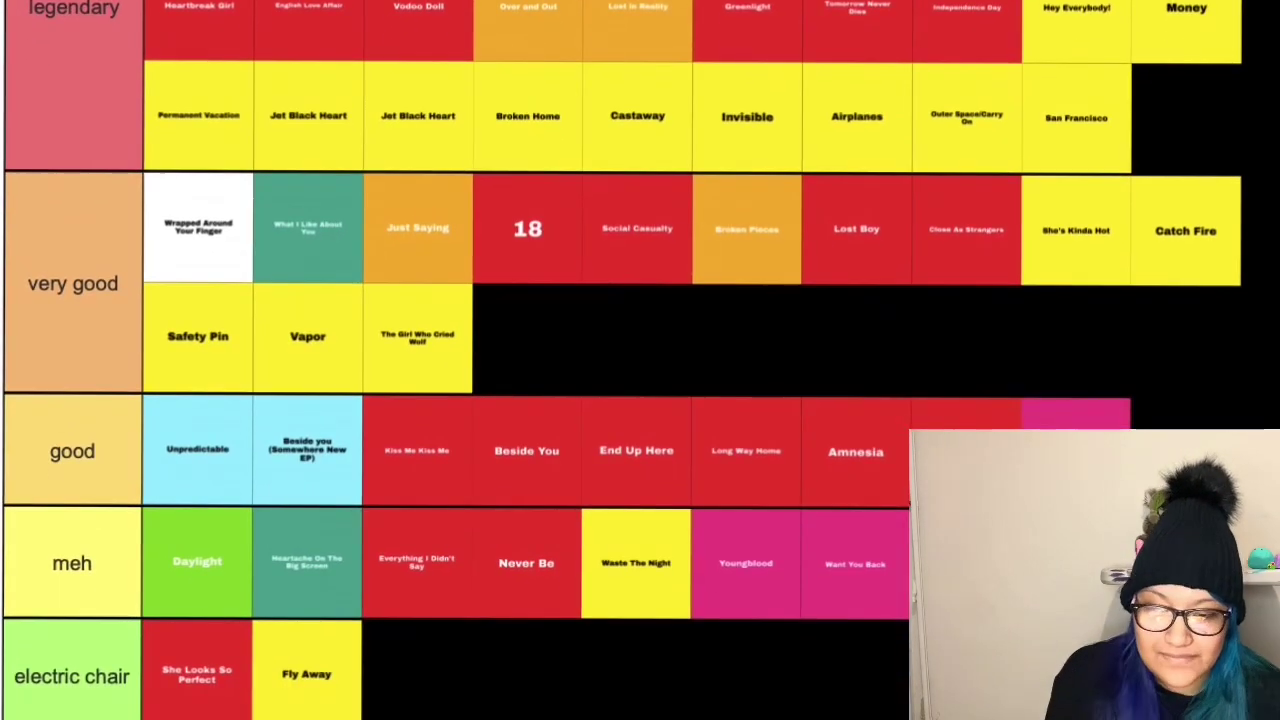
drag(10, 680, 1224, 143)
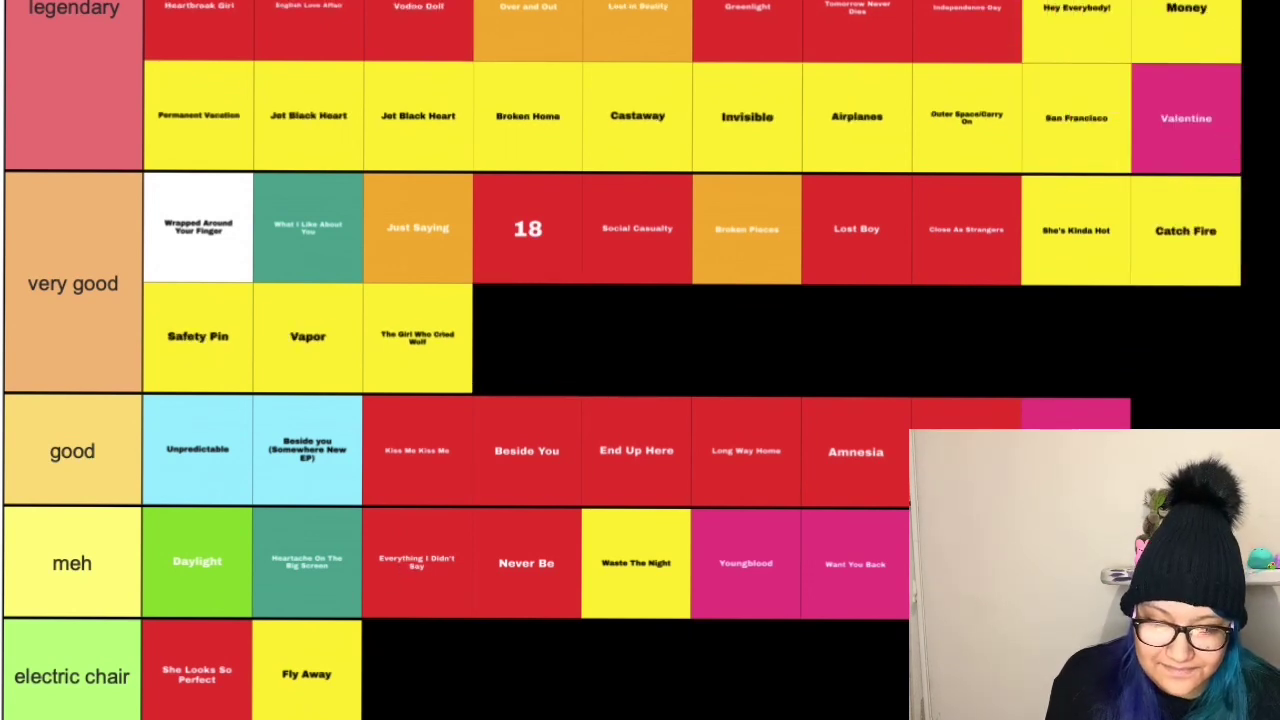
drag(1075, 415, 1236, 127)
scroll(506, 603, down, 3)
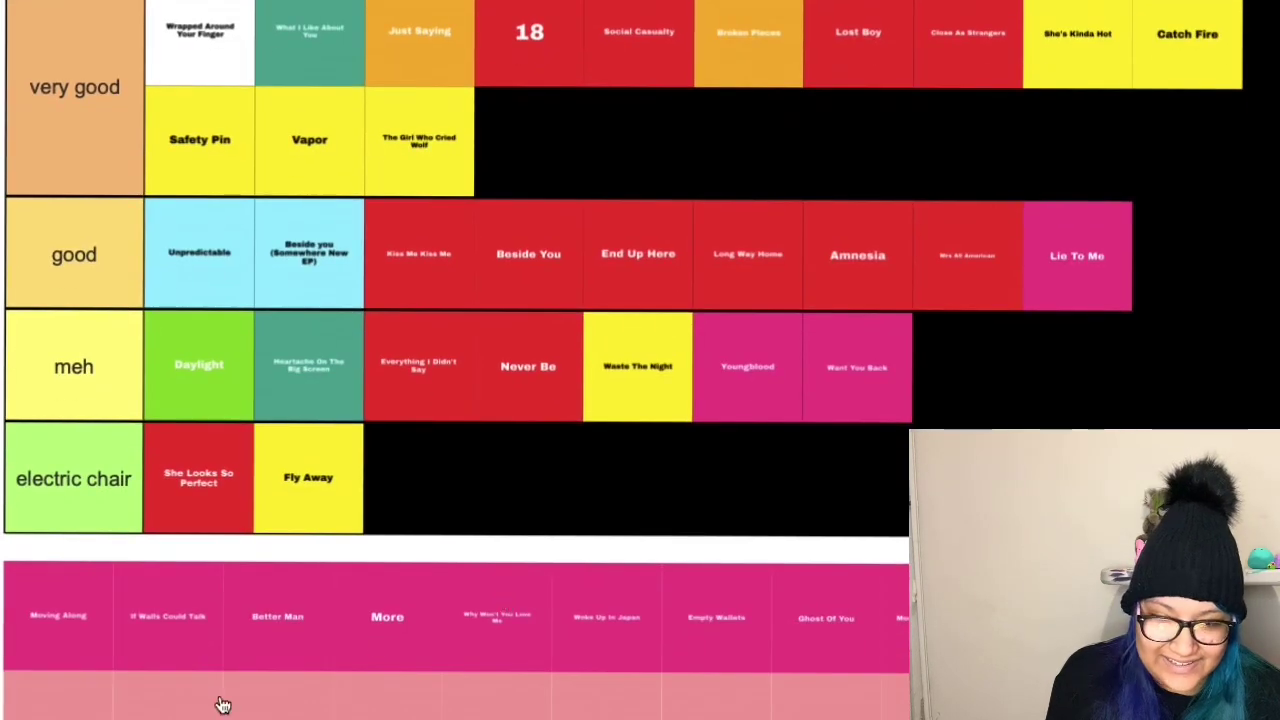
scroll(44, 616, up, 1)
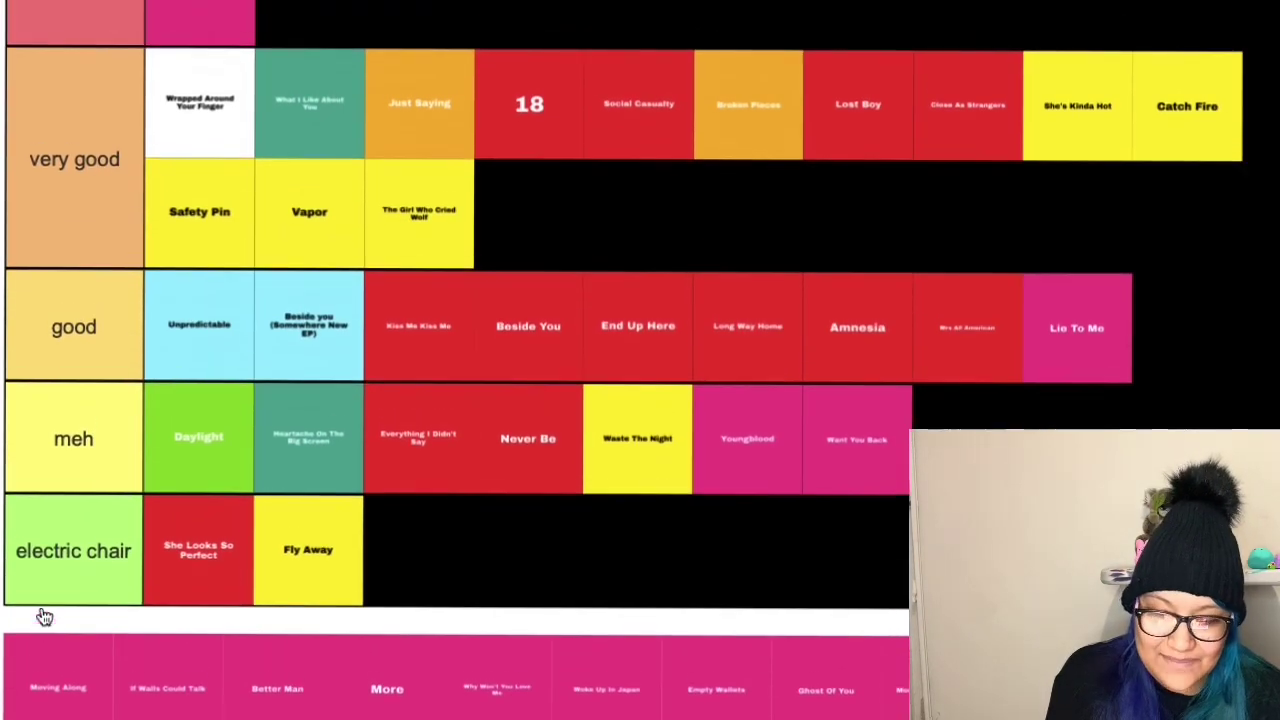
drag(58, 705, 360, 17)
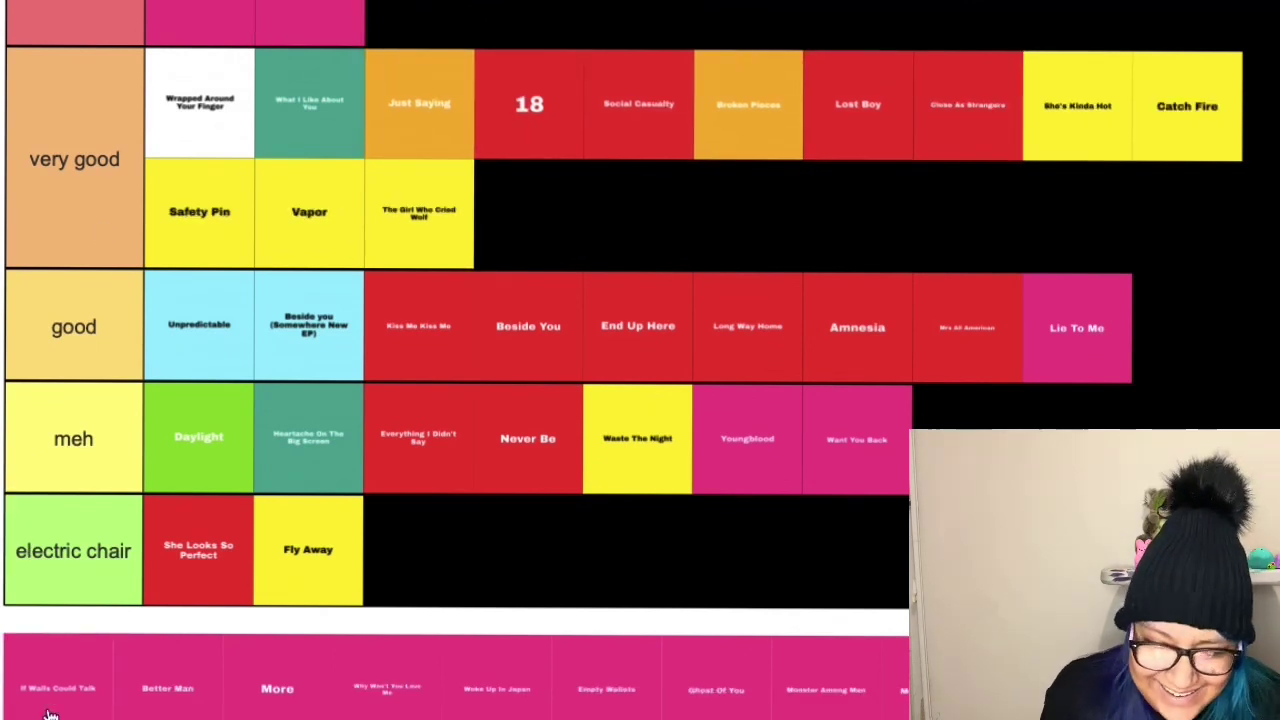
drag(58, 710, 420, 20)
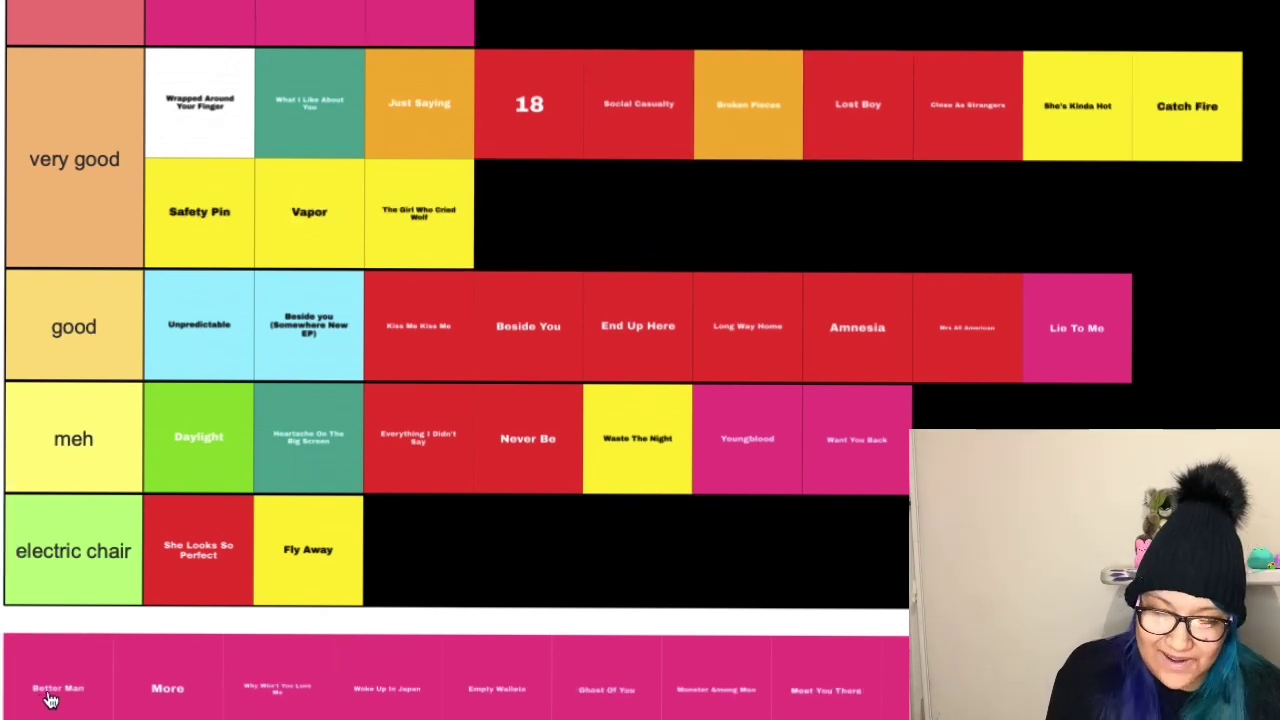
Put Better Man and More in very good, and Why Won't You Love Me in legendary.
drag(50, 700, 550, 230)
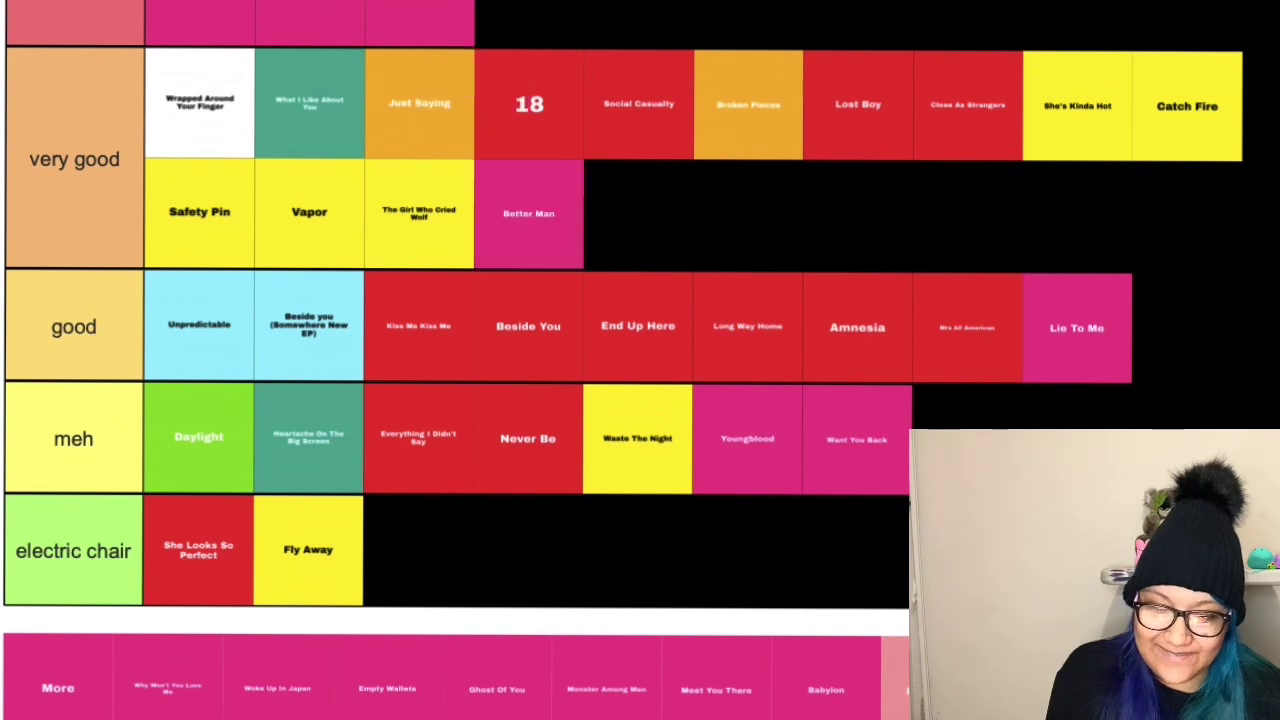
drag(40, 693, 675, 217)
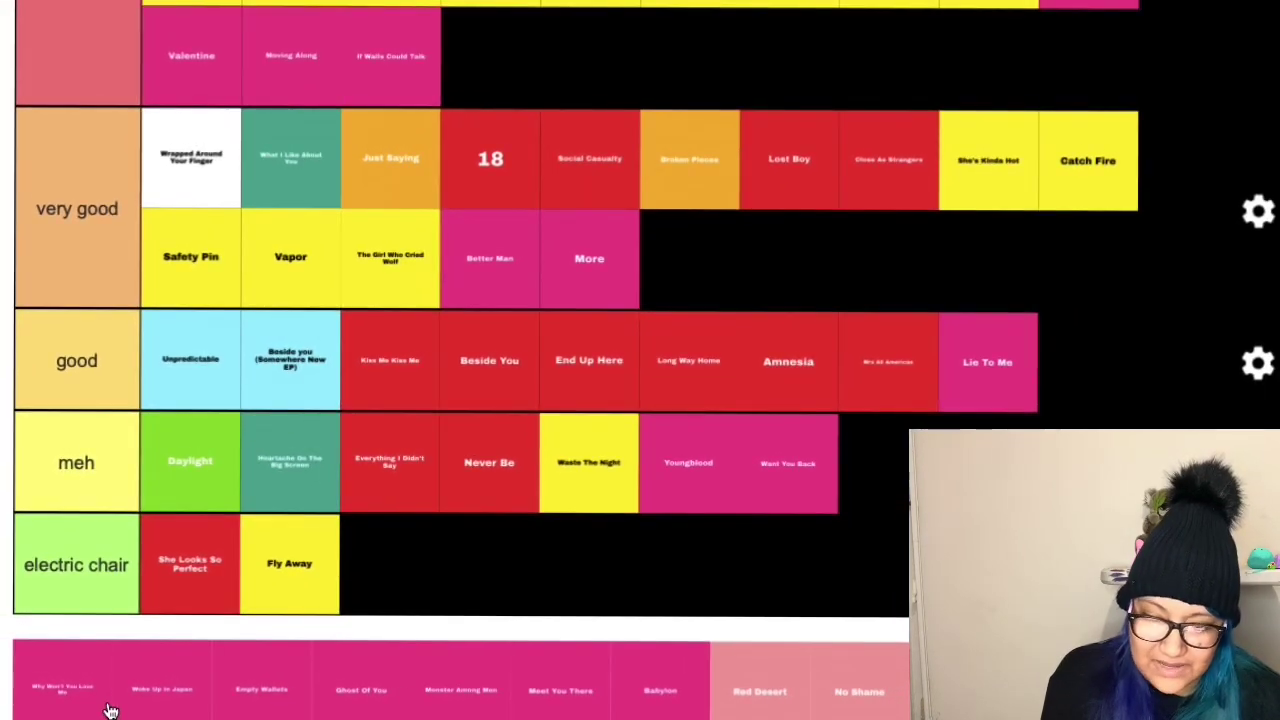
scroll(110, 711, up, 2)
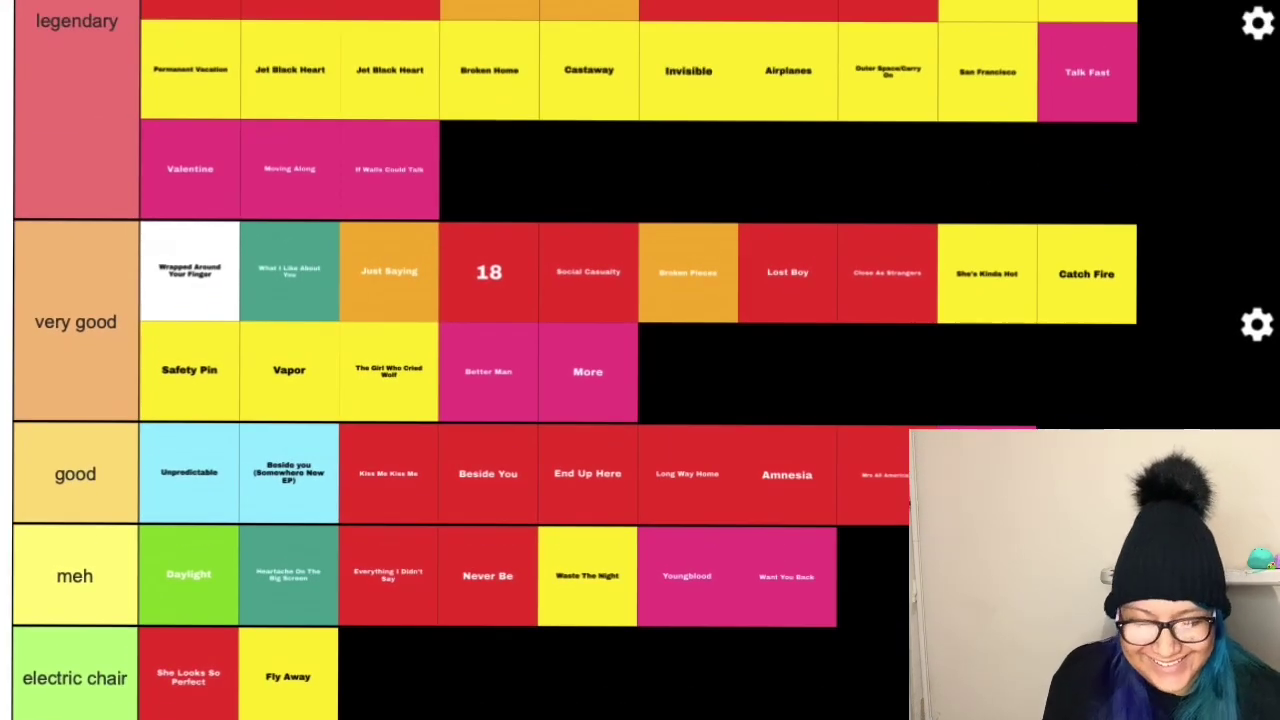
drag(970, 475, 577, 166)
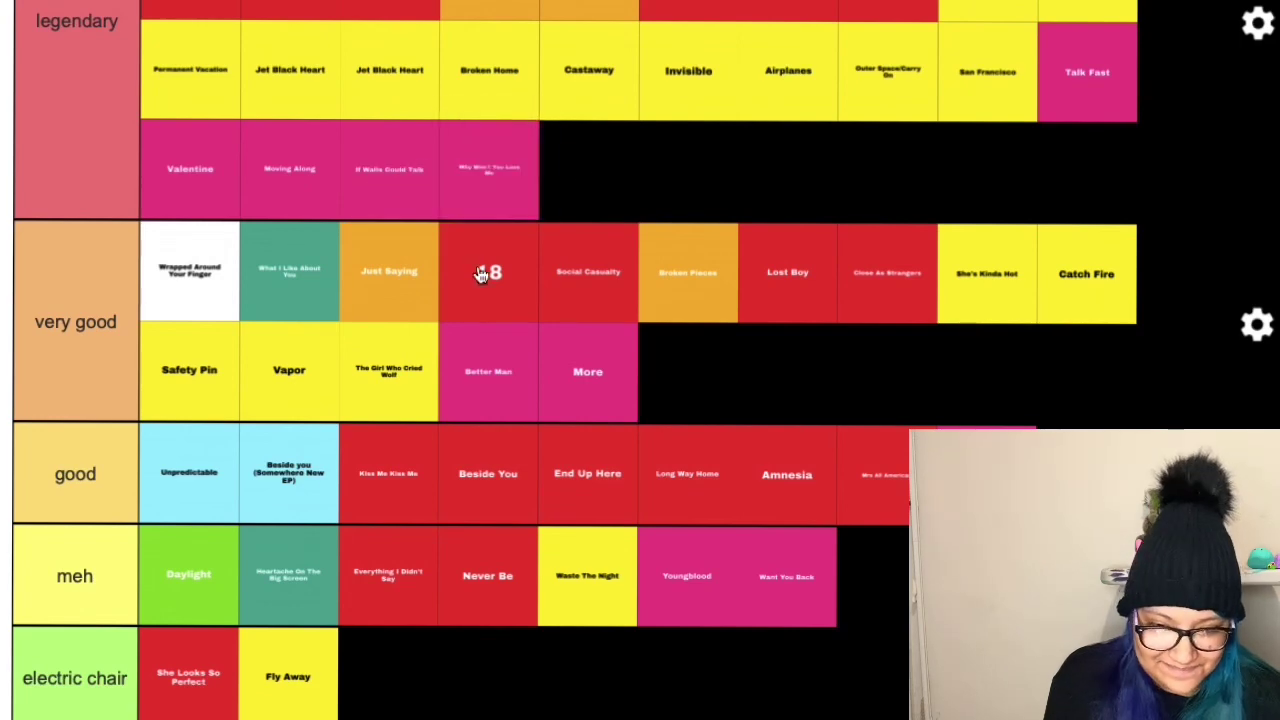
Rank Wake Up In Japan, Empty Wallets, Ghost Of You, Monster Among Men, Babylon legendary; Meet You There meh.
scroll(318, 484, down, 4)
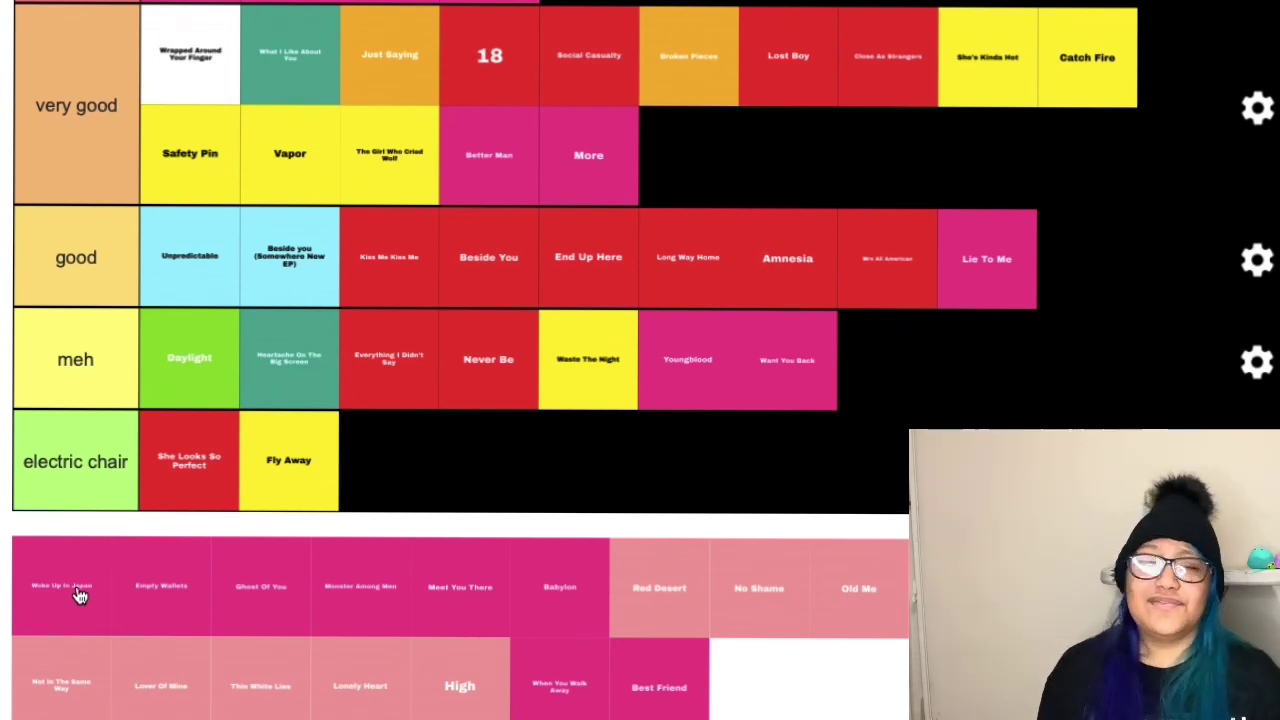
scroll(79, 592, up, 2)
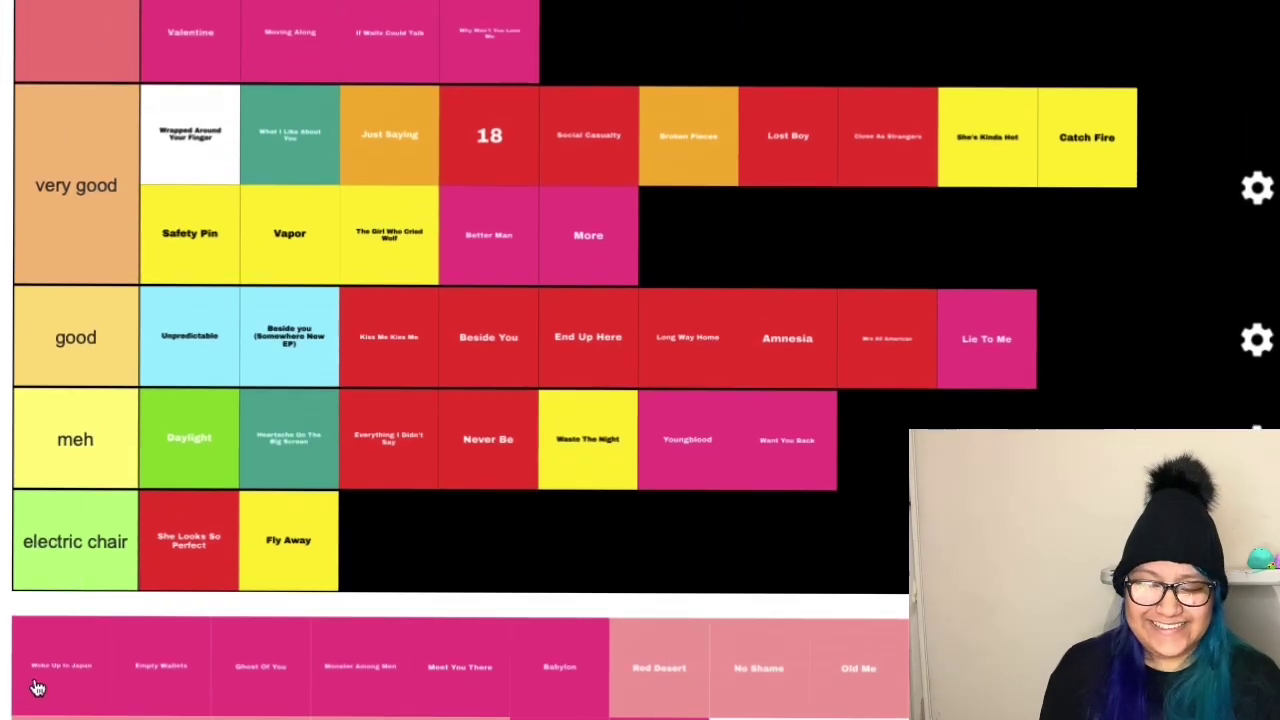
drag(37, 686, 565, 63)
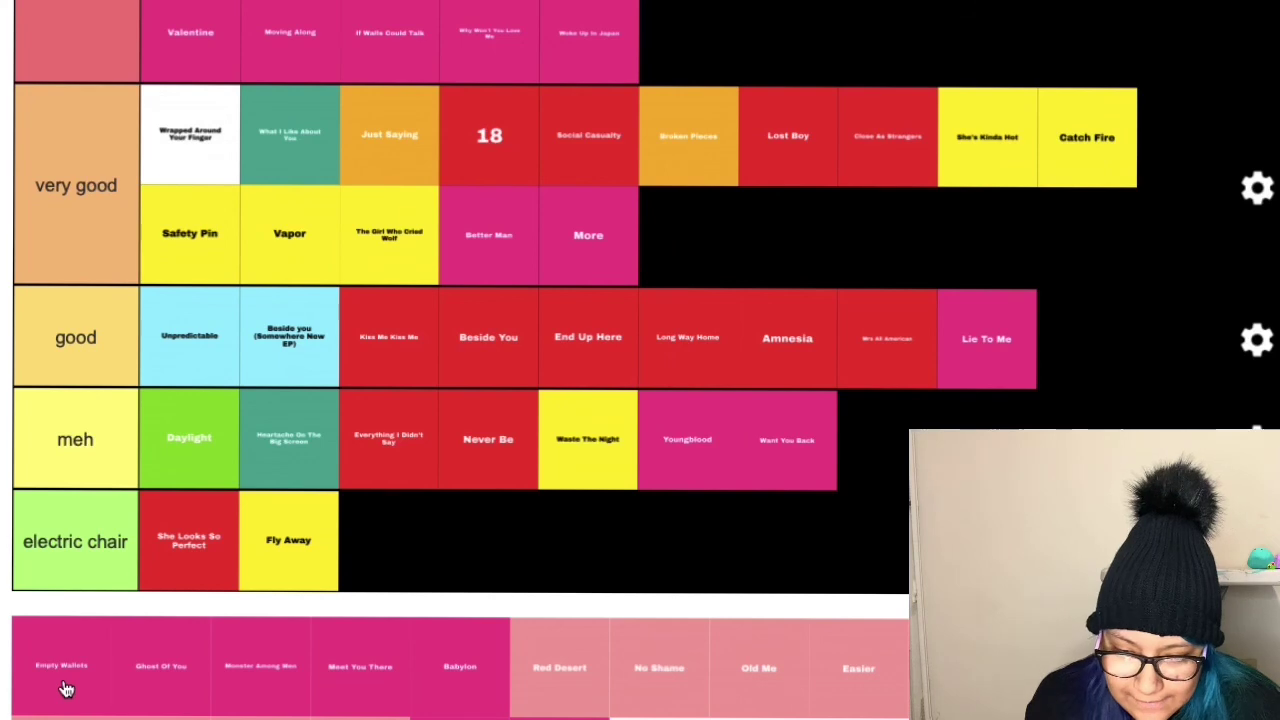
drag(62, 688, 720, 56)
scroll(790, 190, up, 4)
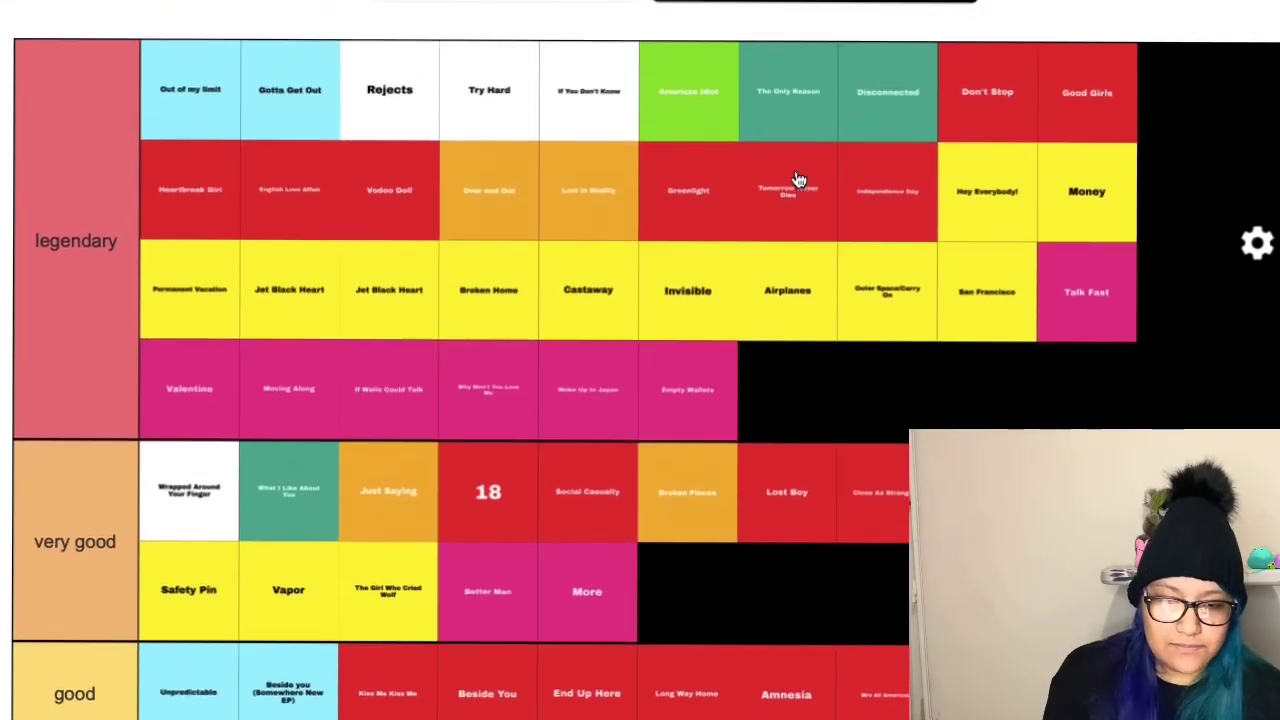
scroll(798, 179, down, 3)
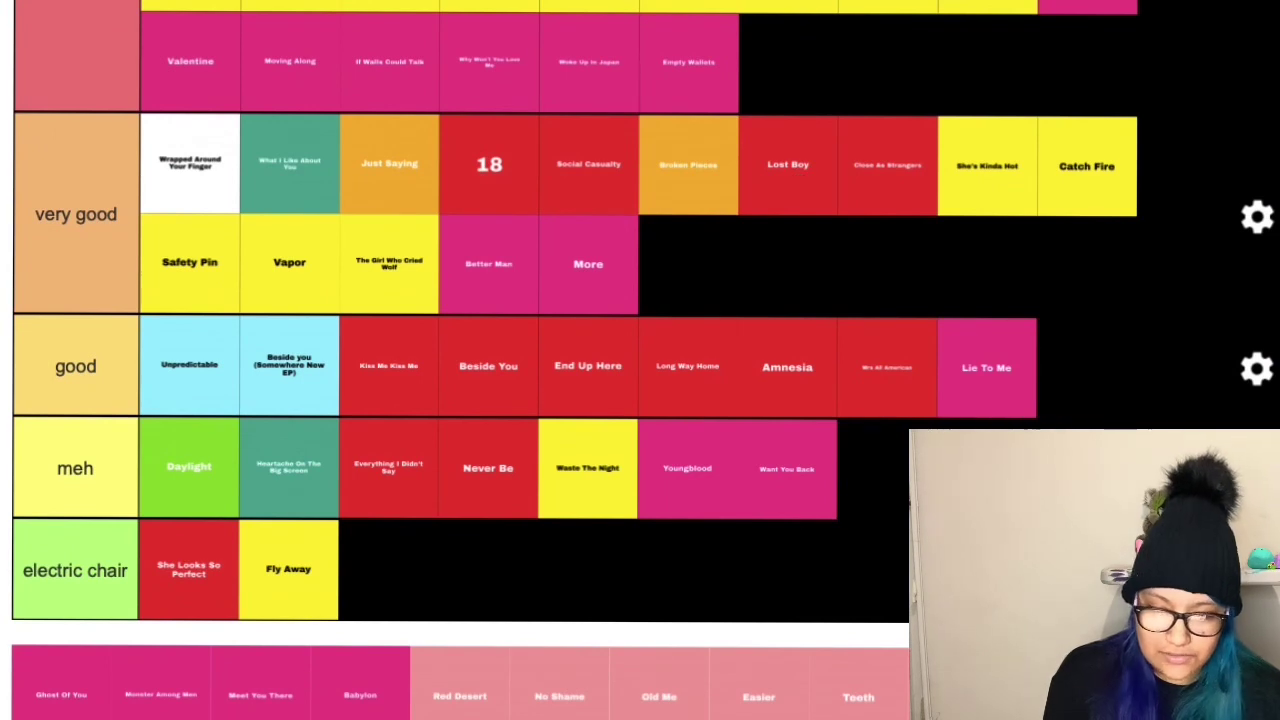
drag(55, 712, 775, 65)
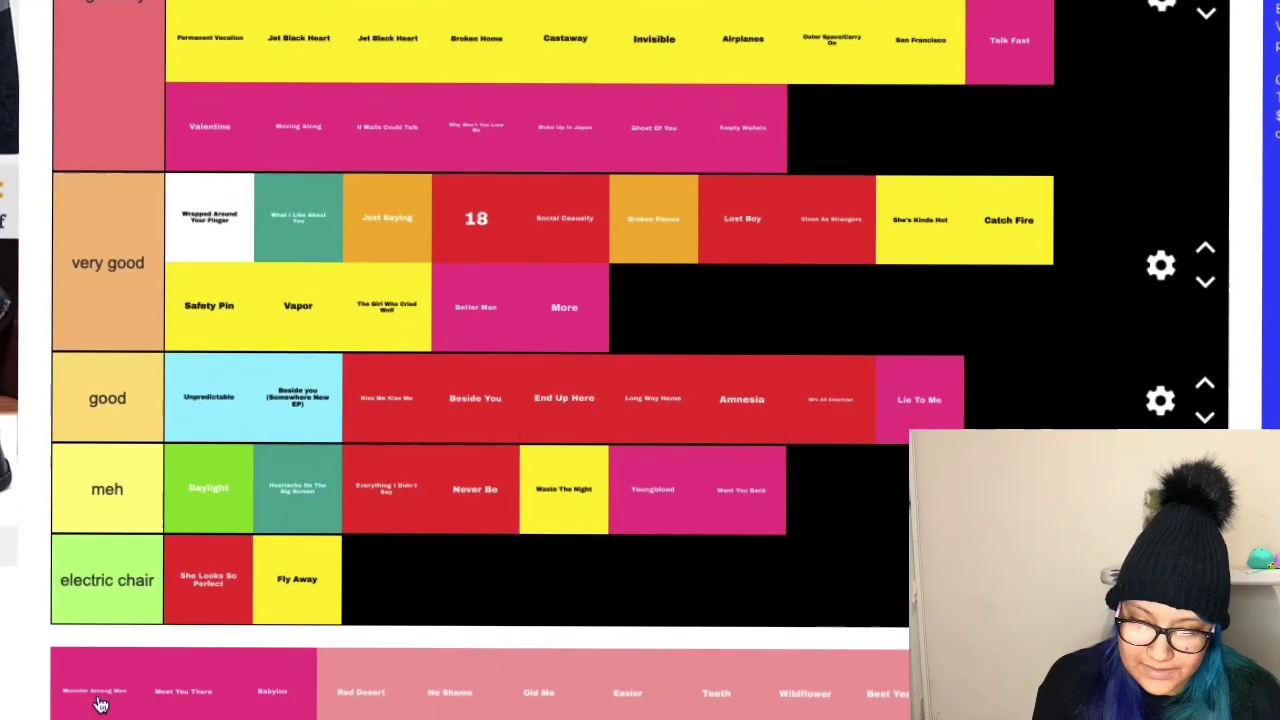
drag(100, 705, 850, 135)
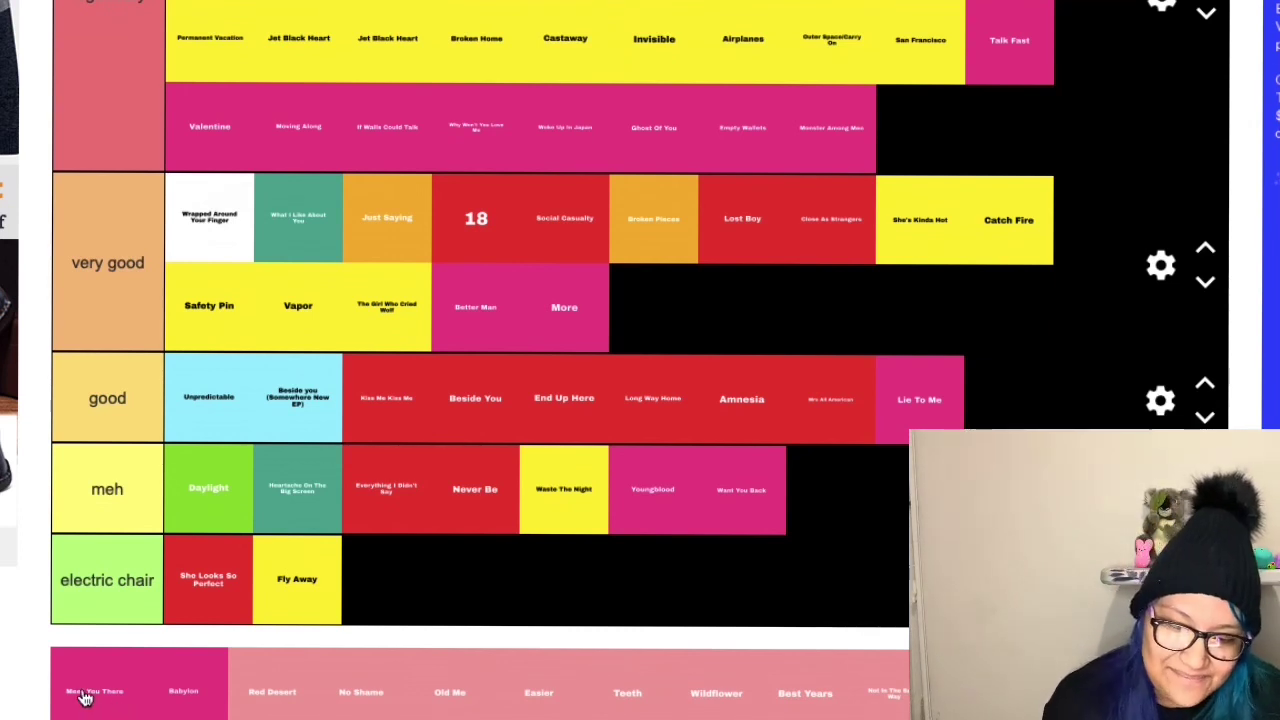
drag(85, 698, 878, 500)
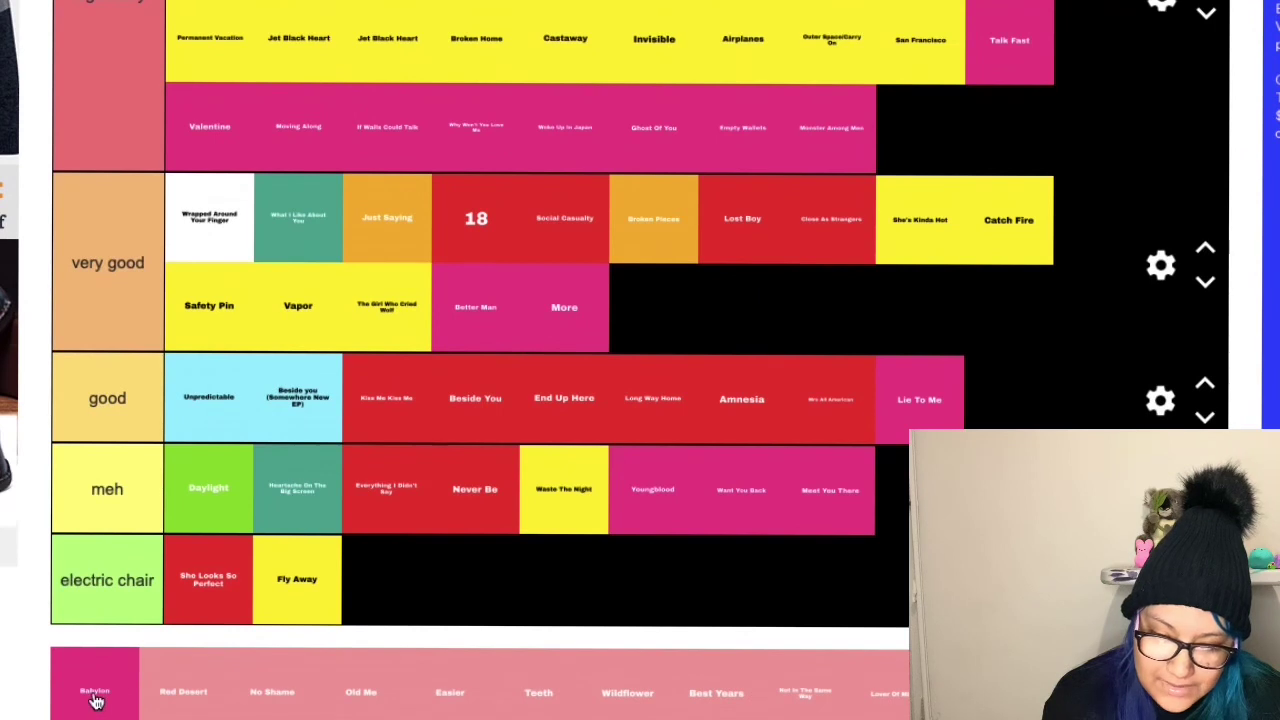
drag(95, 700, 947, 141)
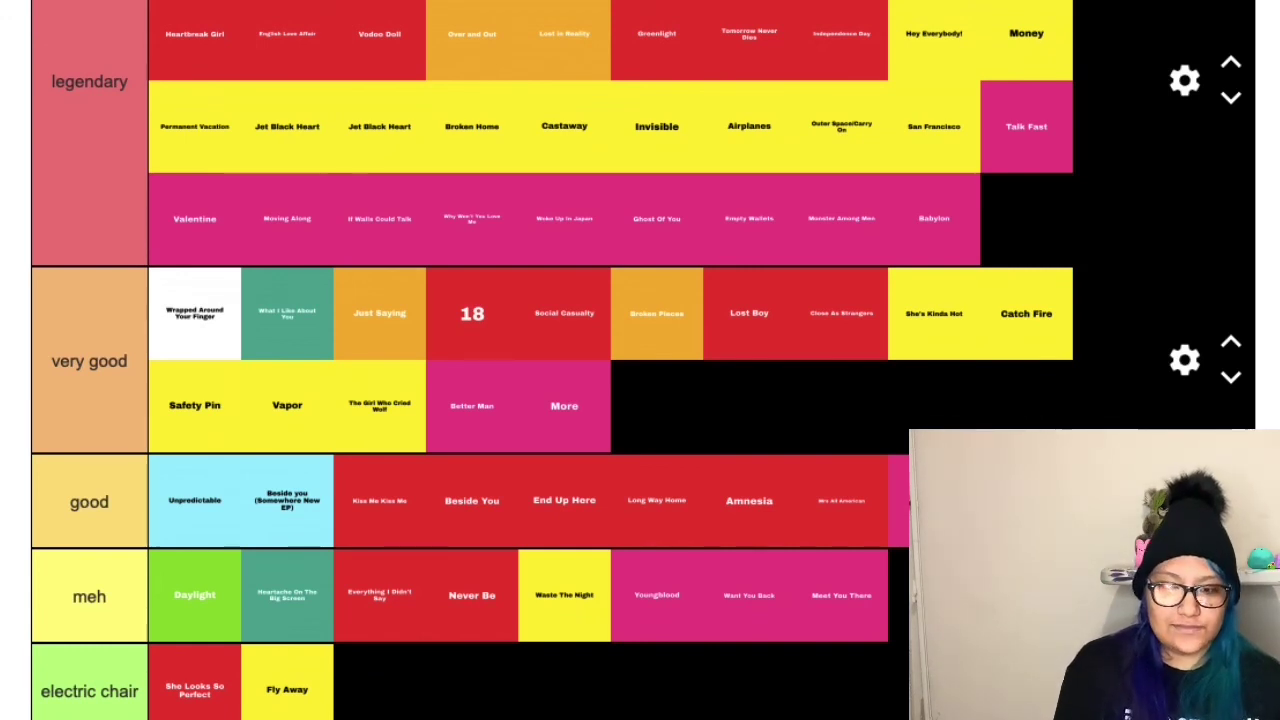
Place Red Desert, No Shame and Old Me in legendary, and Teeth in very good.
drag(1000, 520, 1026, 238)
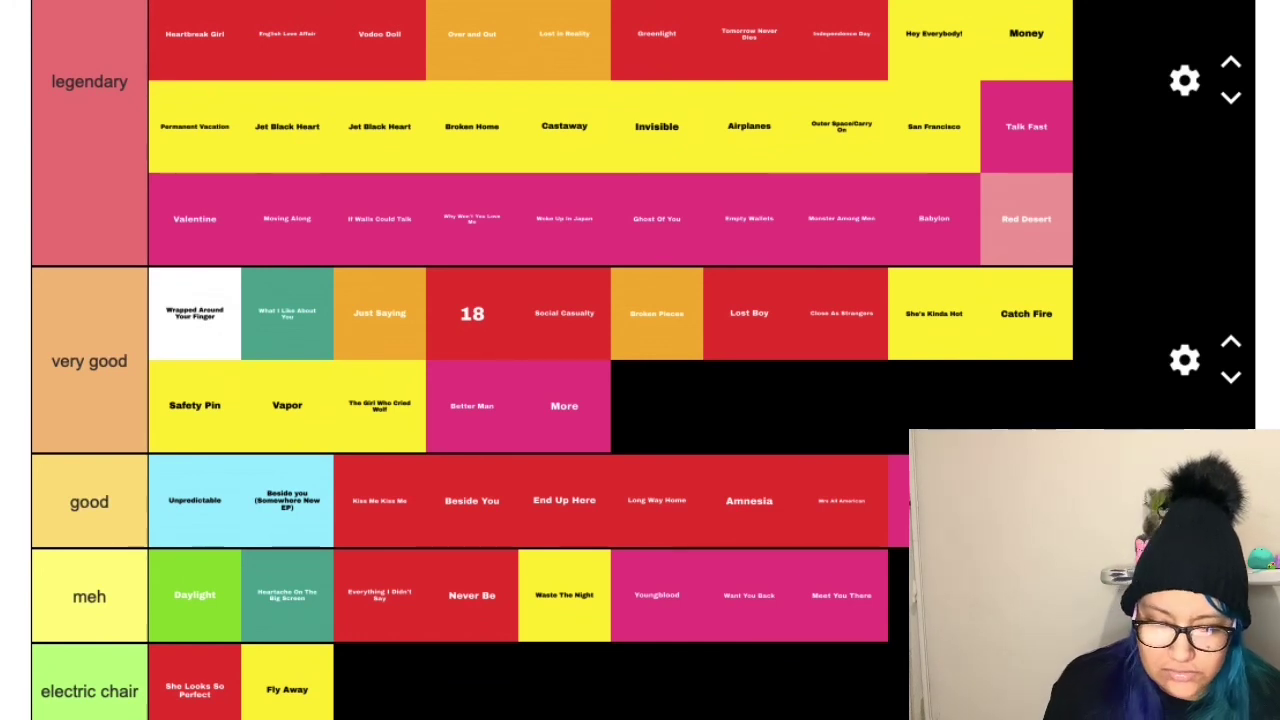
drag(950, 560, 778, 320)
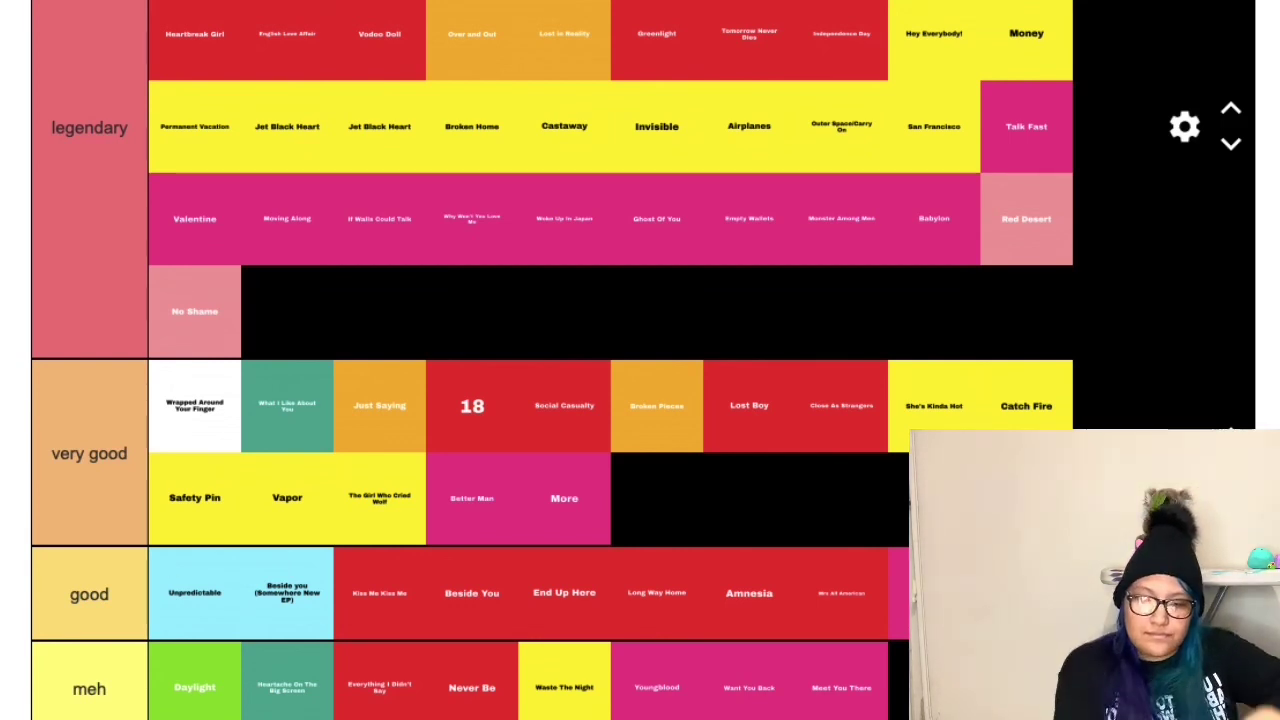
drag(950, 560, 280, 334)
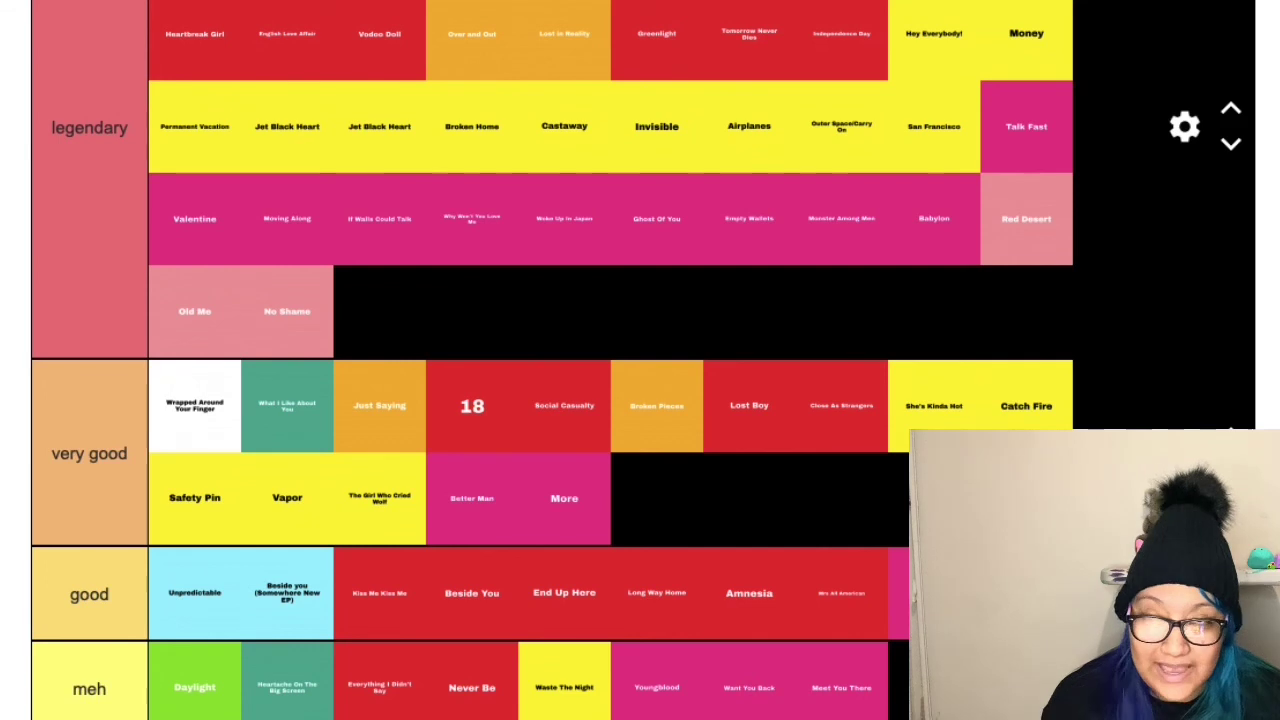
drag(934, 593, 673, 508)
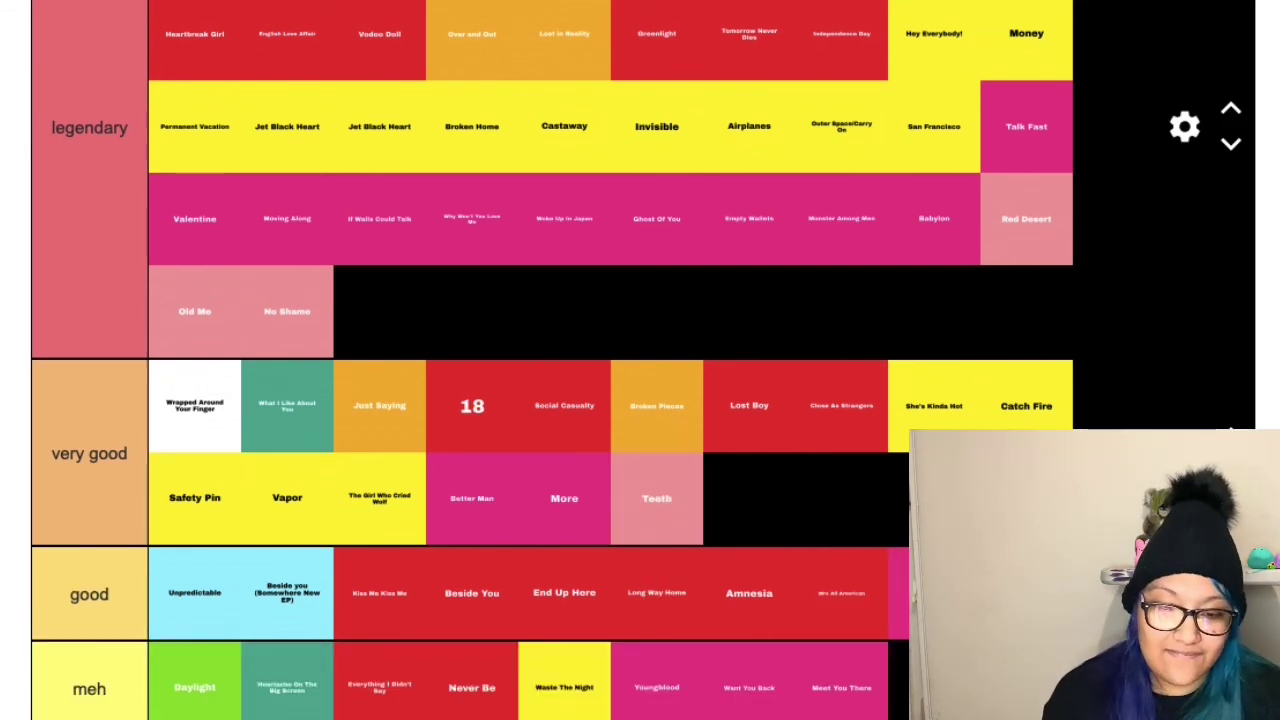
Rank Wildflower, Best Years and Lover Of Mine legendary; Not In The Same Way and This White Lie very good.
drag(934, 593, 400, 310)
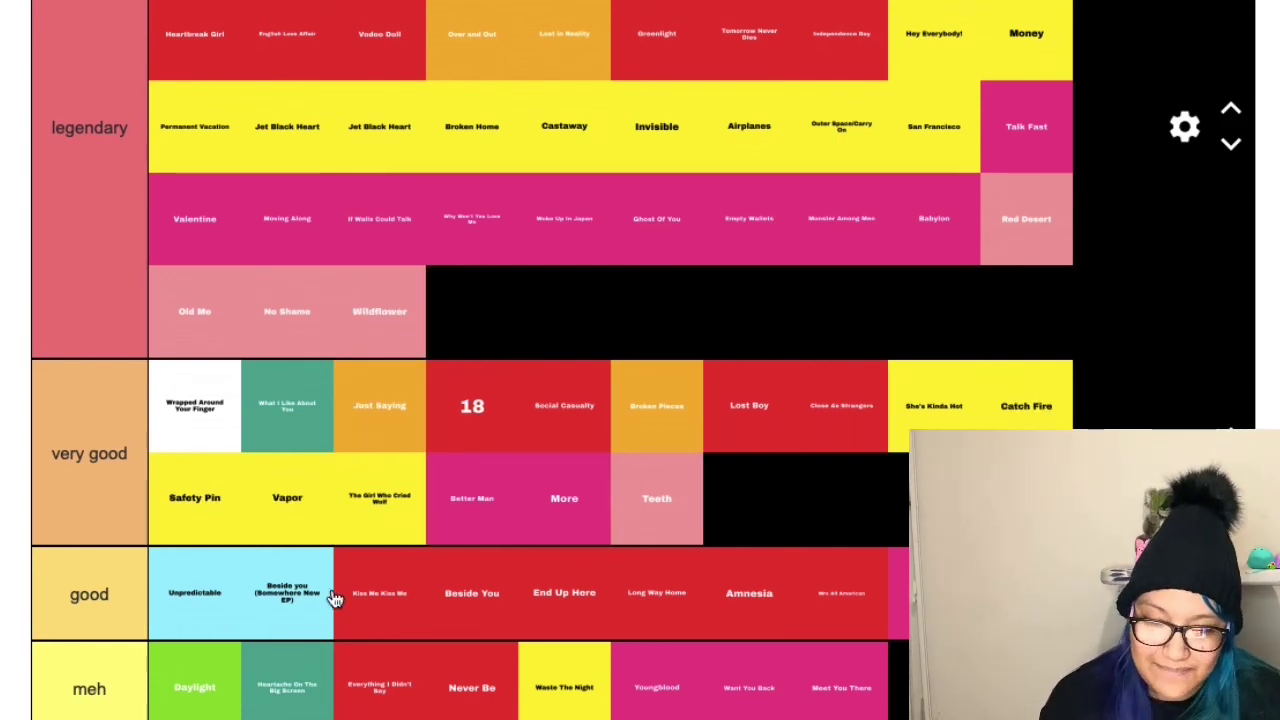
drag(334, 597, 508, 315)
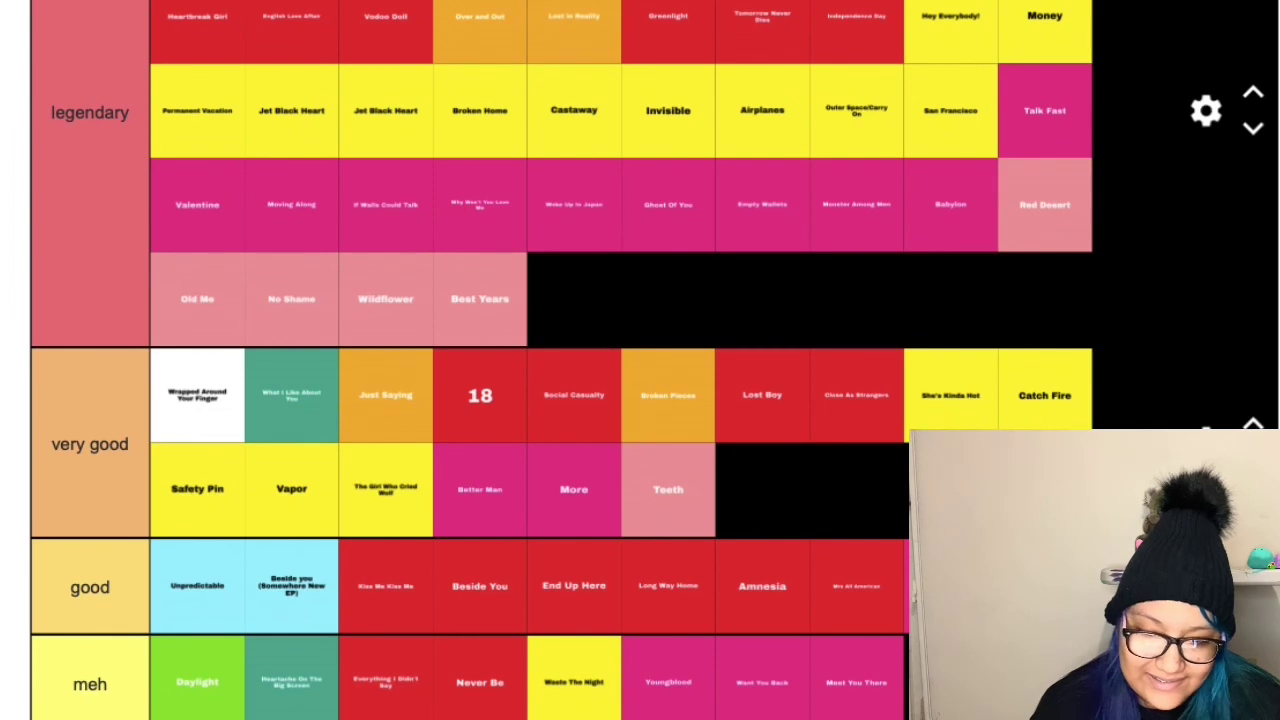
drag(850, 715, 785, 494)
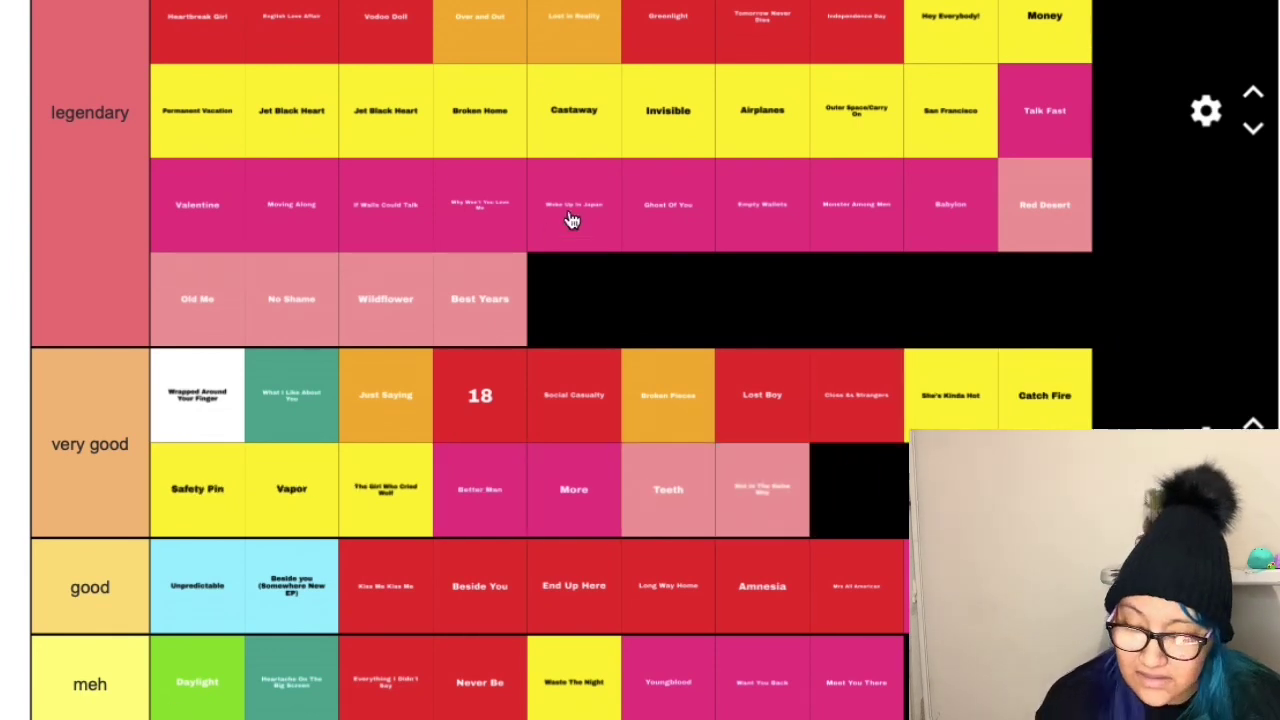
drag(571, 217, 595, 330)
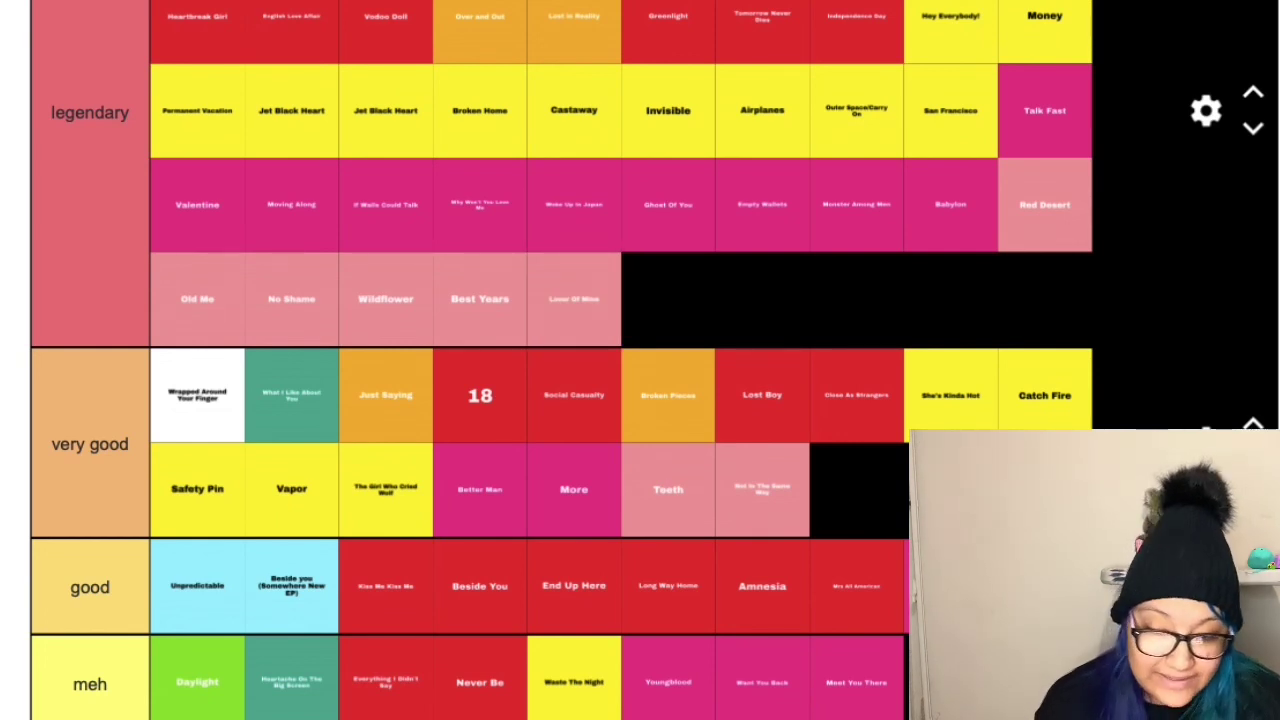
drag(960, 440, 856, 489)
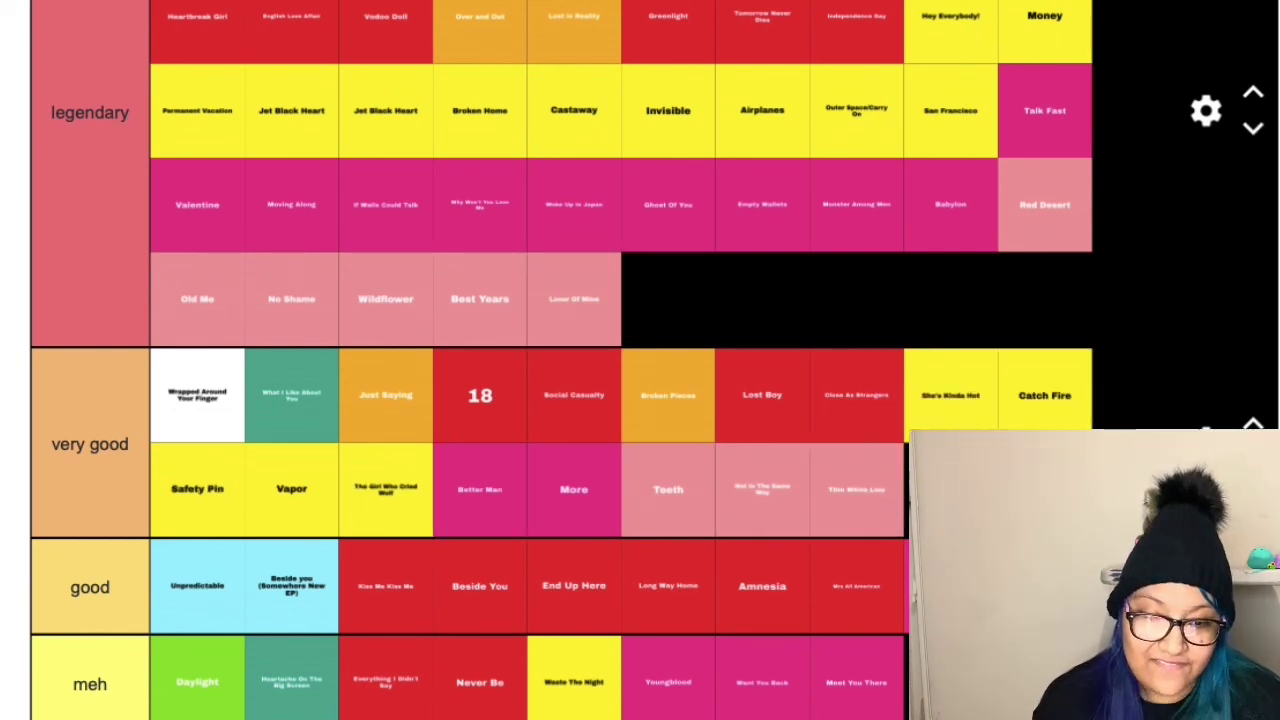
Add Lonely Heart, High and Best Friend to the legendary tier.
drag(563, 457, 670, 298)
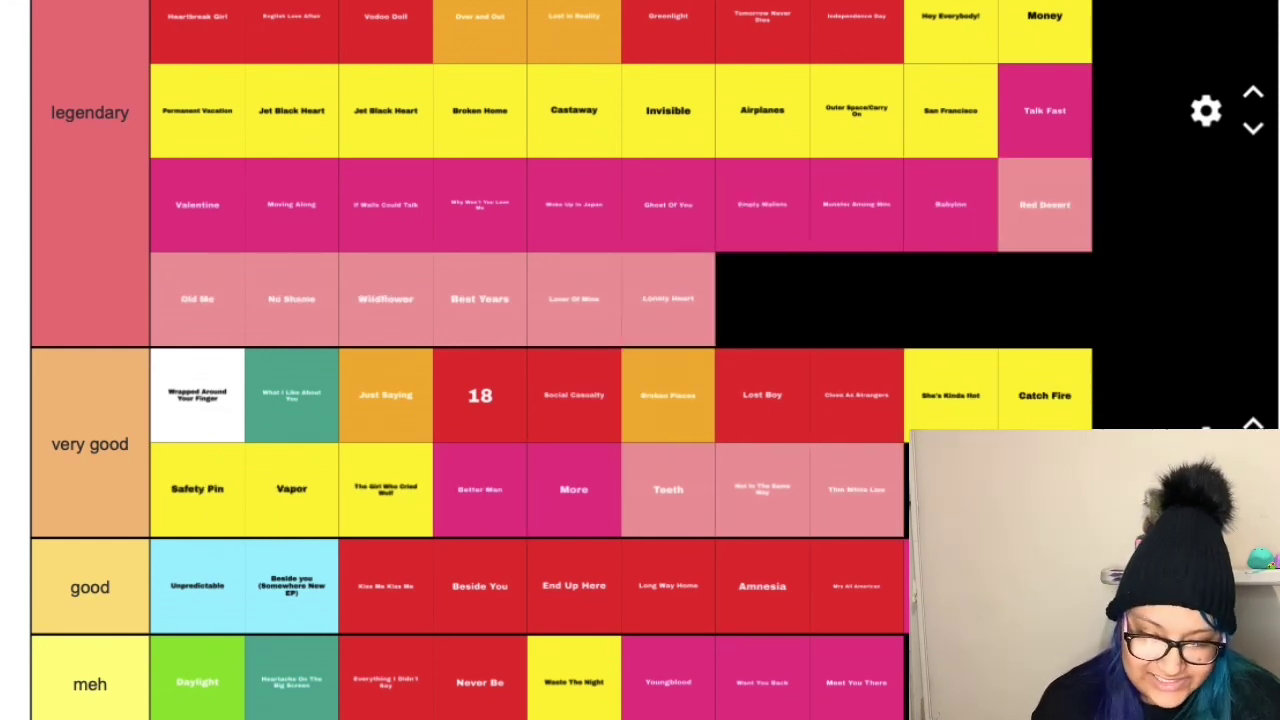
drag(420, 460, 764, 300)
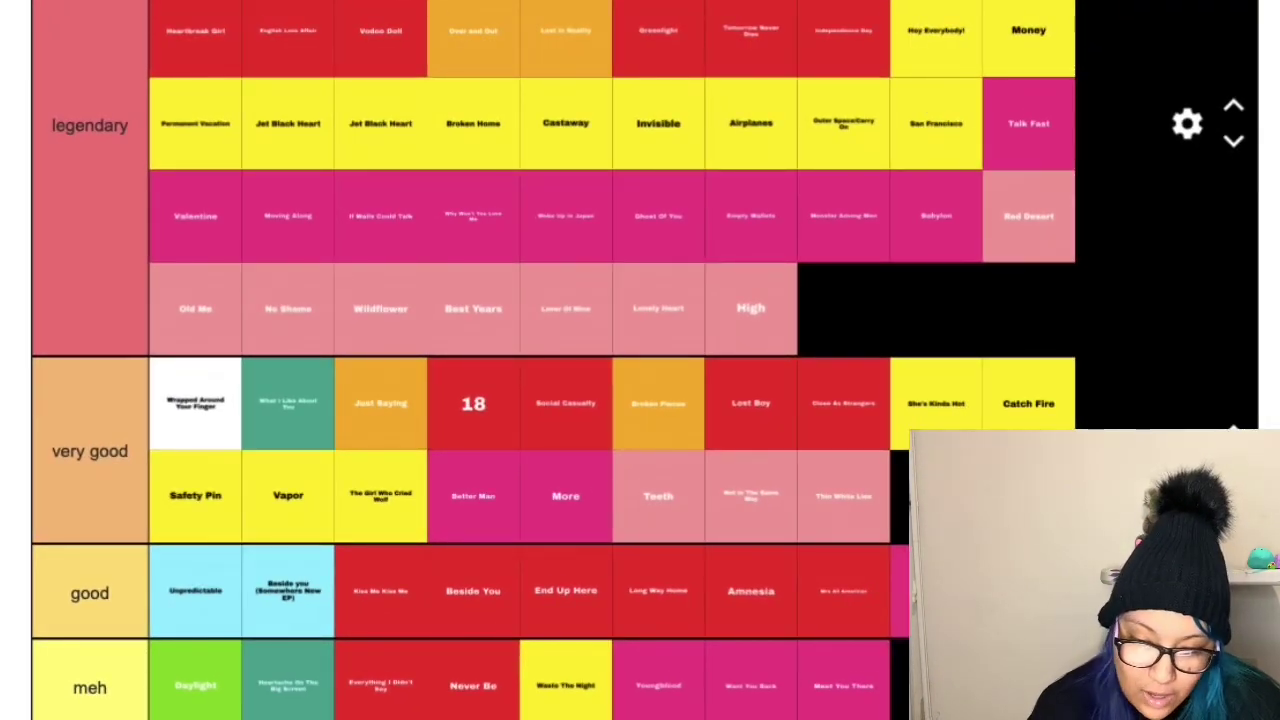
drag(600, 719, 614, 636)
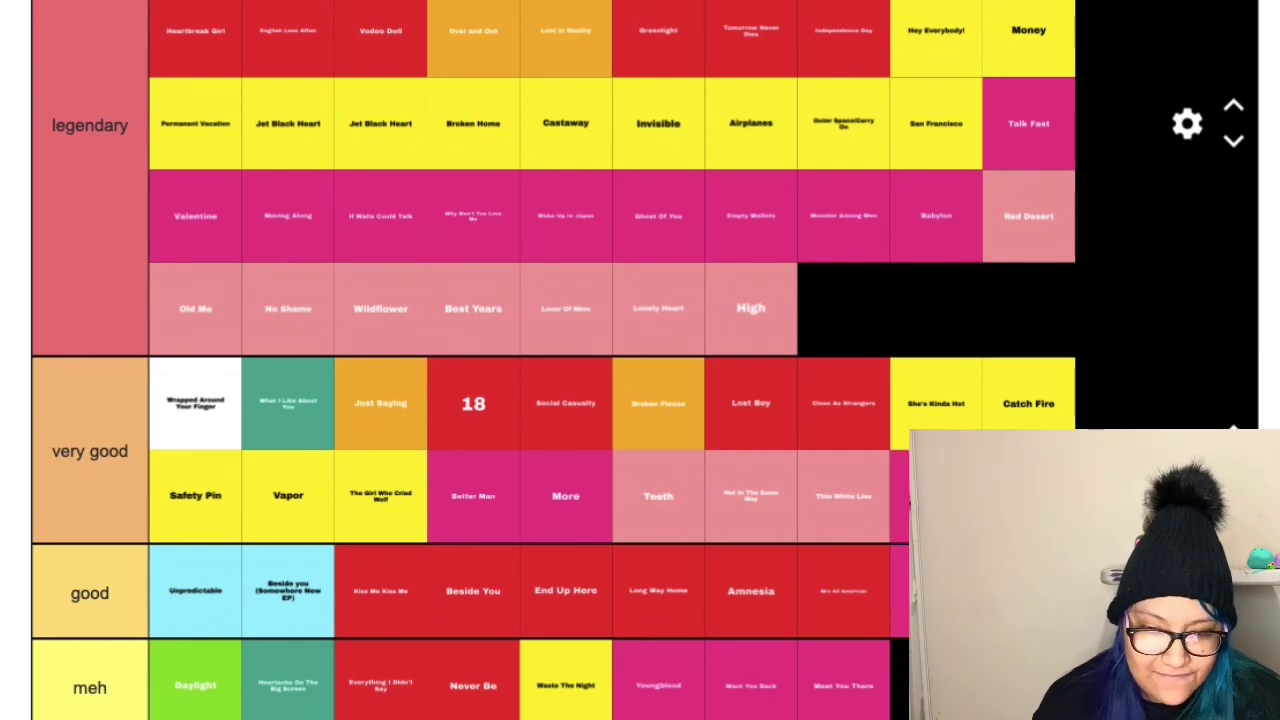
drag(936, 495, 848, 312)
scroll(843, 672, down, 10)
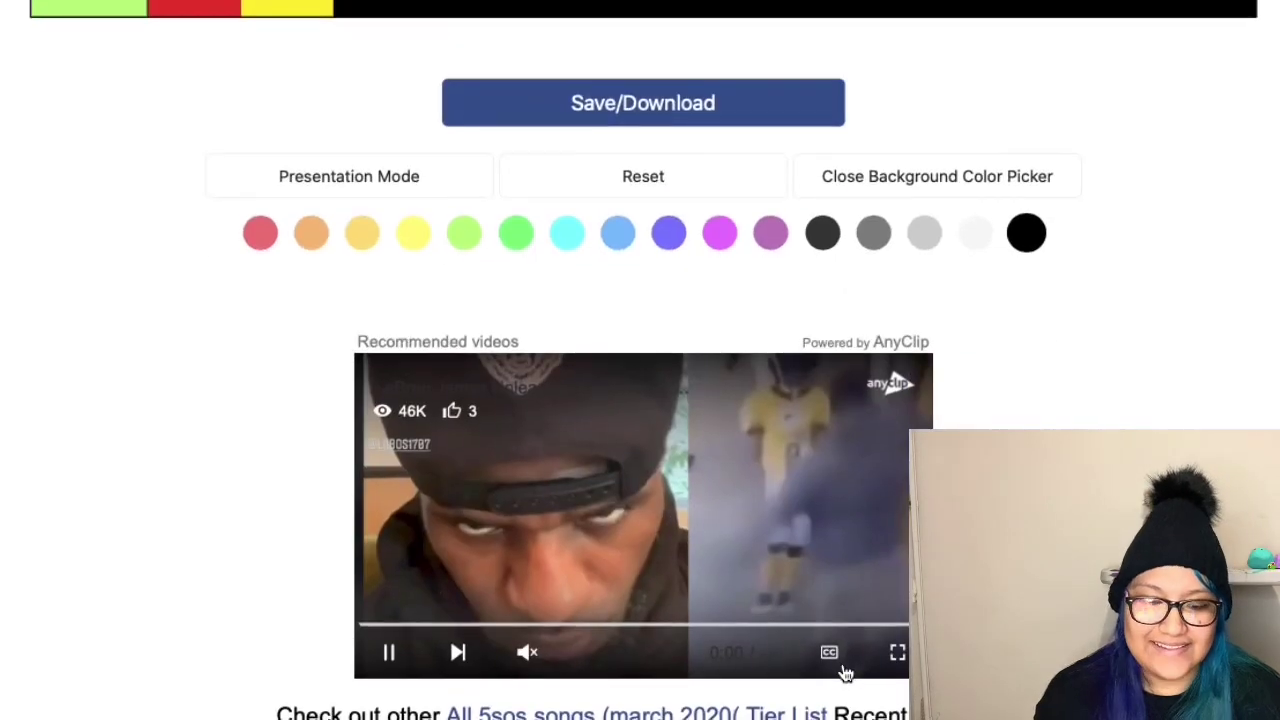
scroll(843, 672, up, 15)
scroll(842, 672, down, 7)
scroll(842, 672, up, 1)
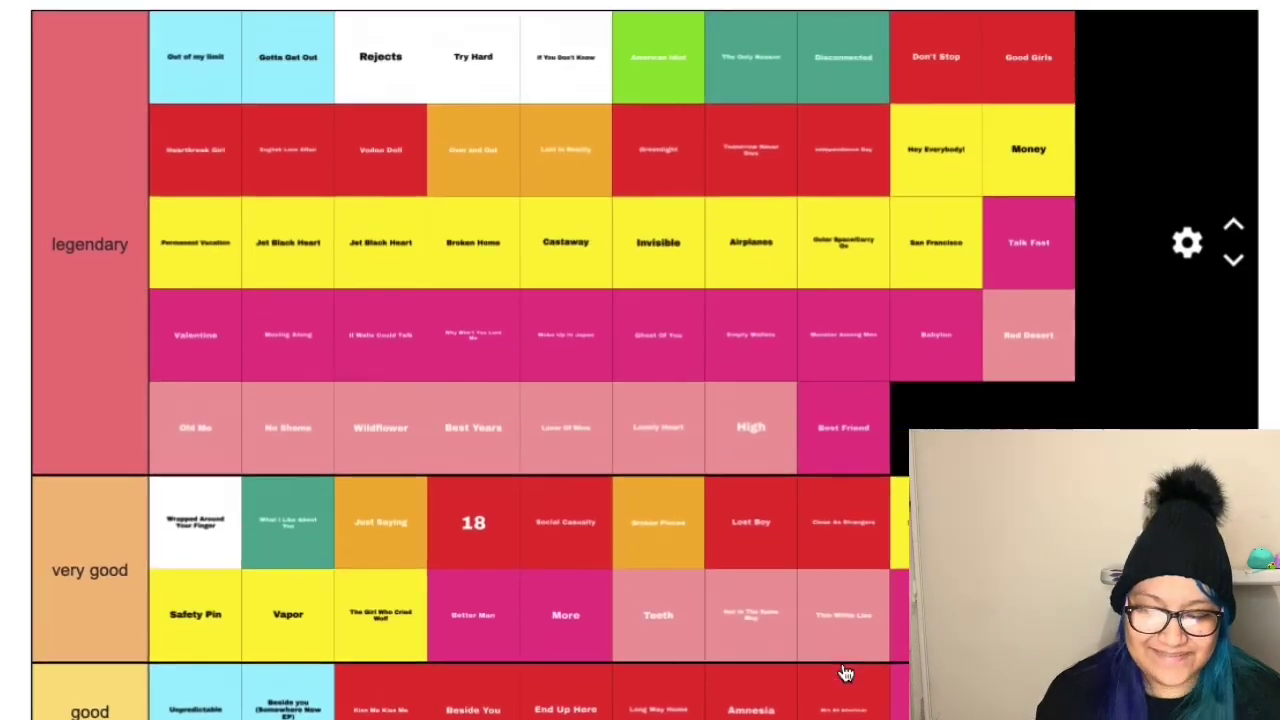